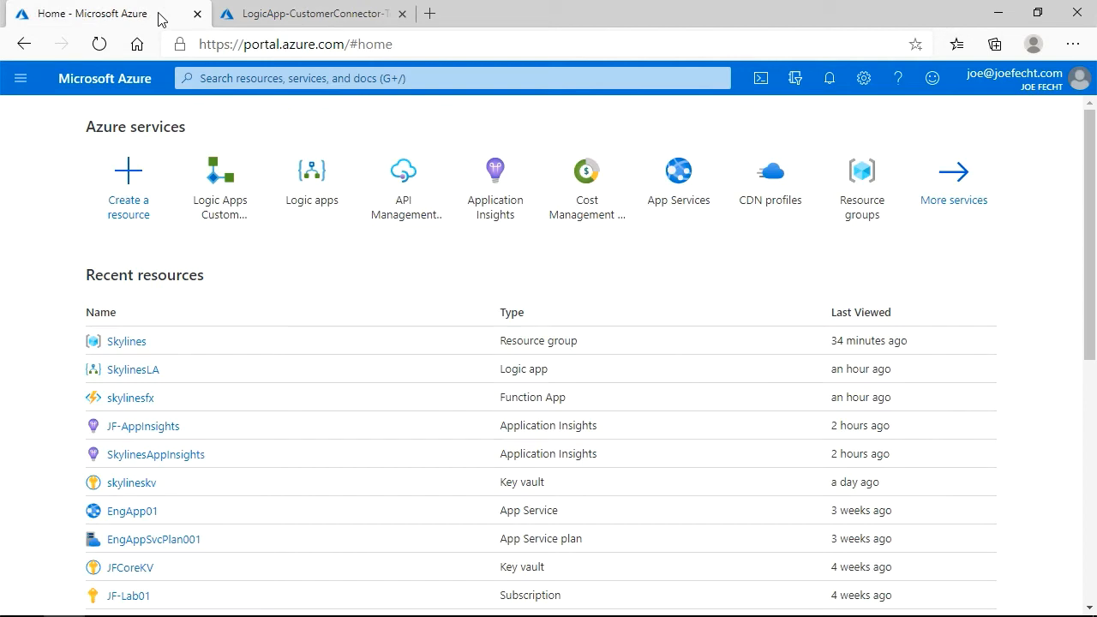
Start adding a new Logic Apps Custom Connector and choose the Skylines resource group.
click(246, 176)
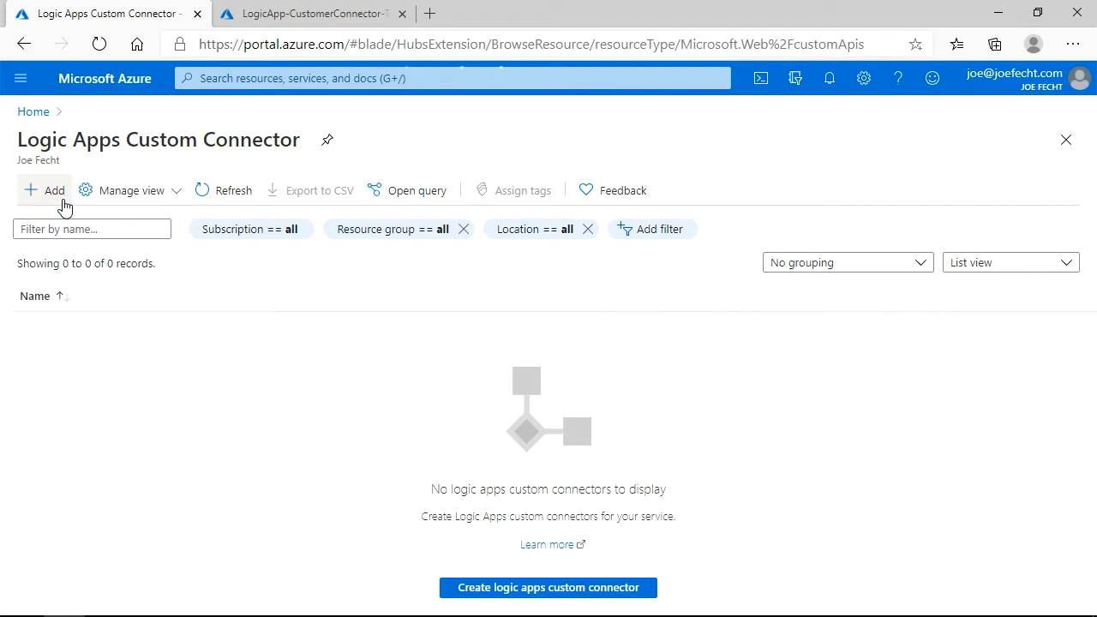
click(60, 198)
click(274, 347)
scroll(333, 308, down, 3)
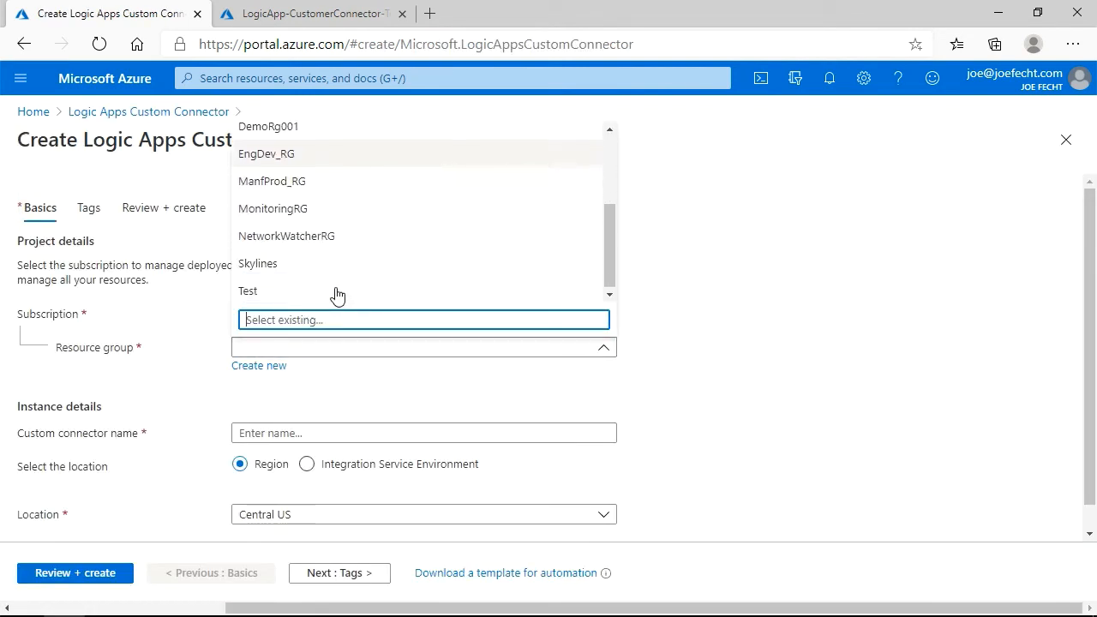
click(335, 268)
scroll(625, 358, down, 1)
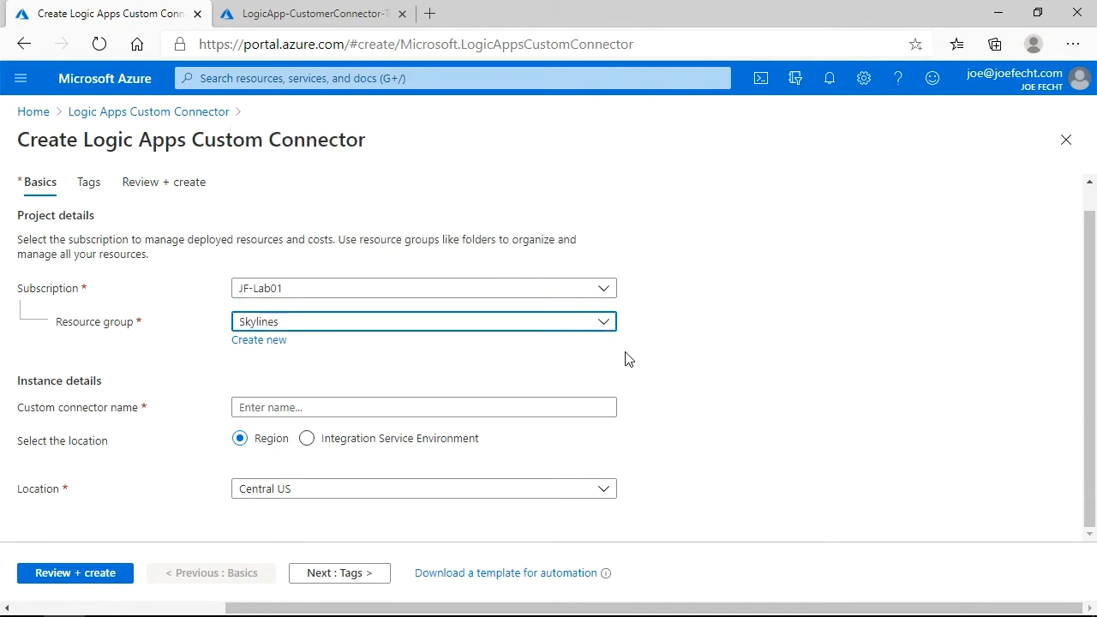
Name the custom connector SkylinesLogicAppCC.
click(420, 408)
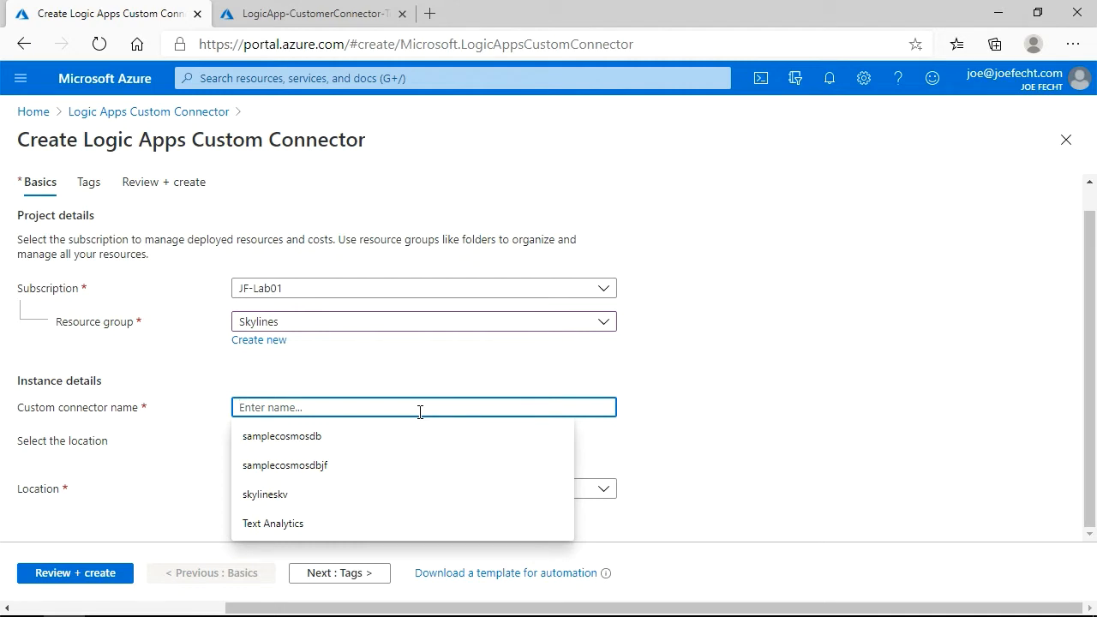
text(Skylines)
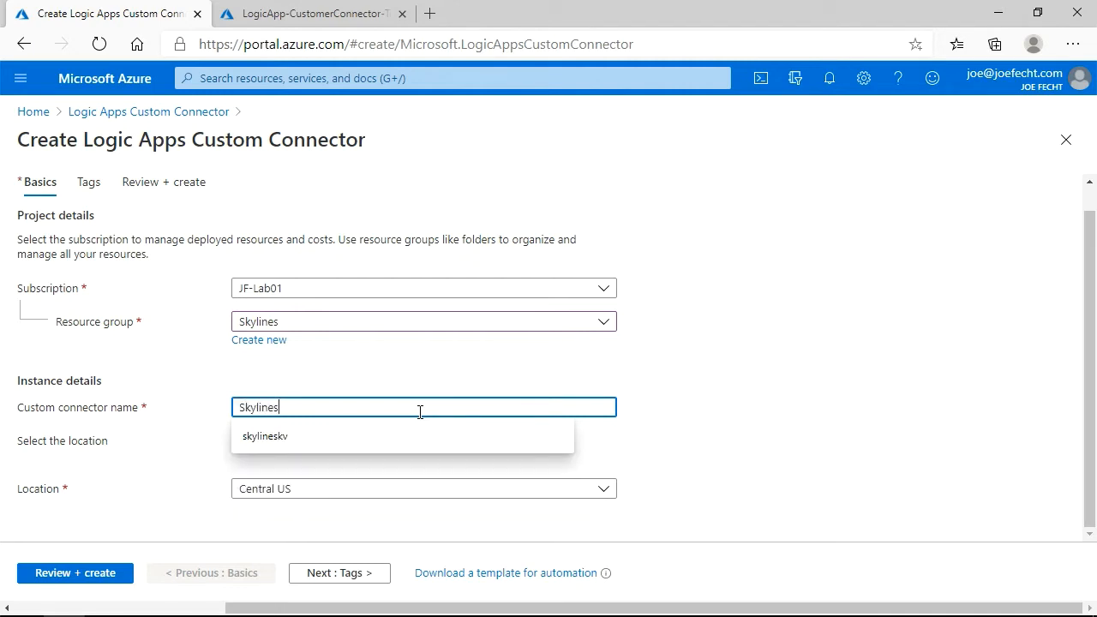
text(LogicAppCC)
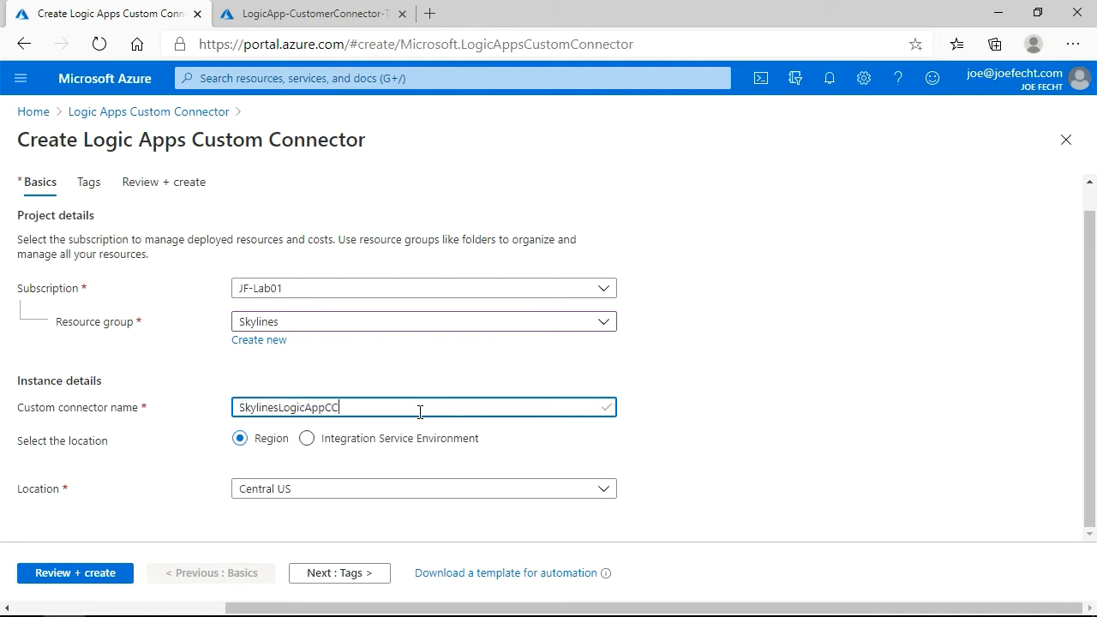
click(726, 402)
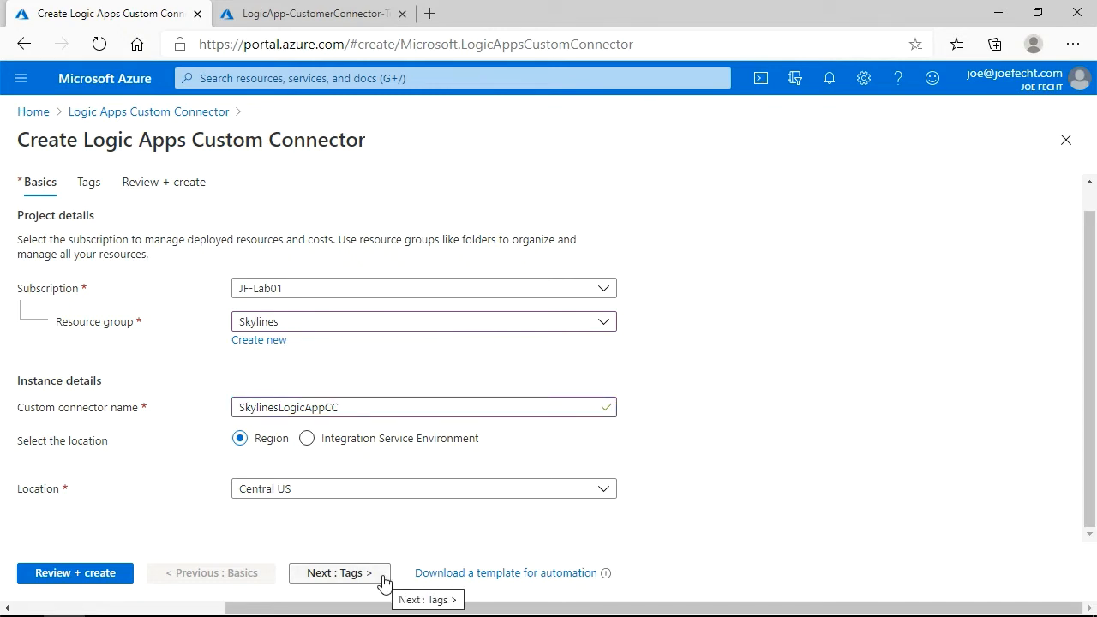
Move through the Tags and Review + create pages and create the connector.
click(384, 582)
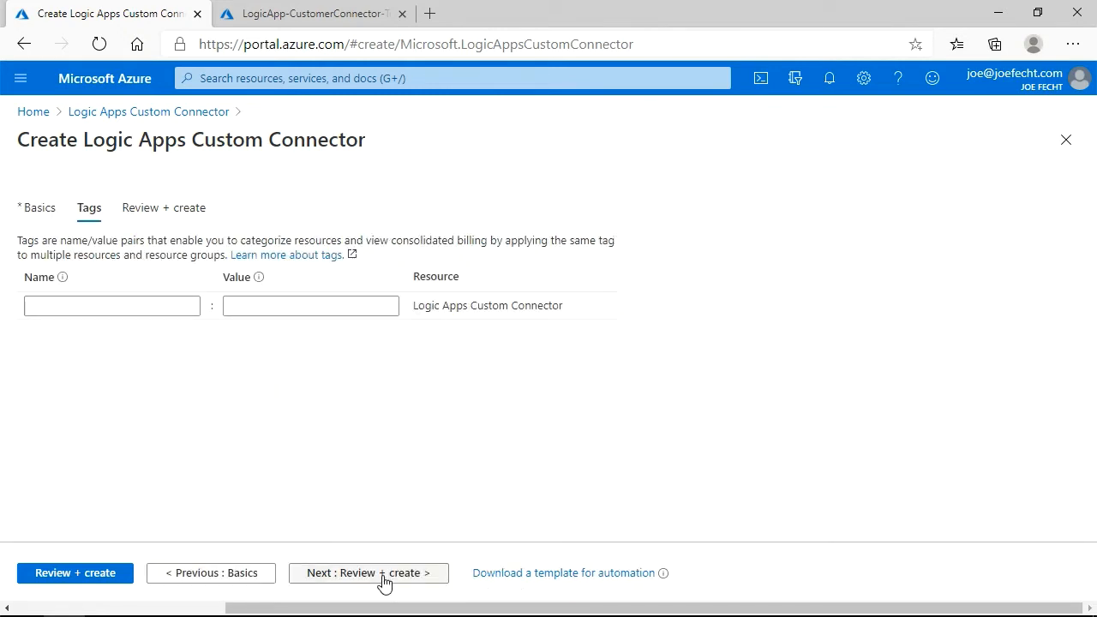
click(383, 582)
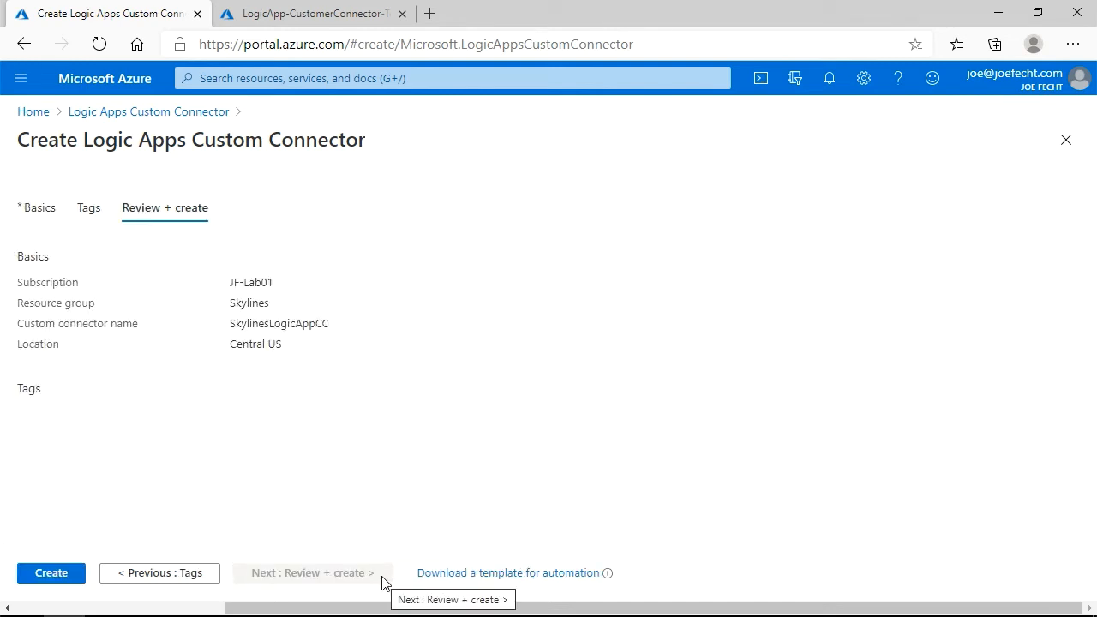
click(67, 579)
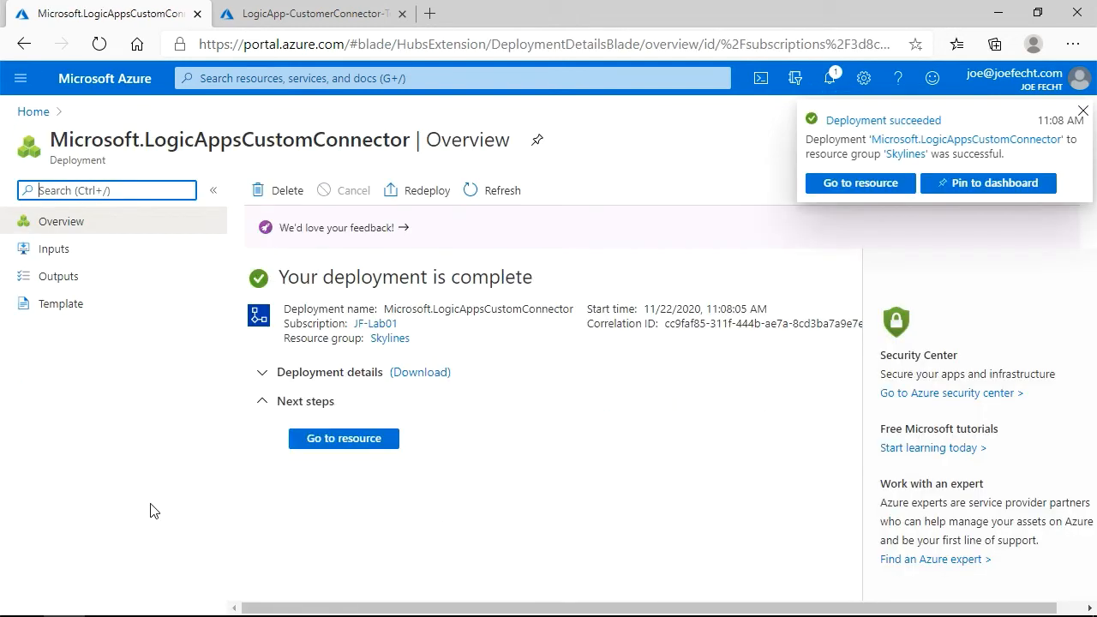
Open the new connector for editing and import the SentimentDemo.openapi_definition OpenAPI file.
click(308, 445)
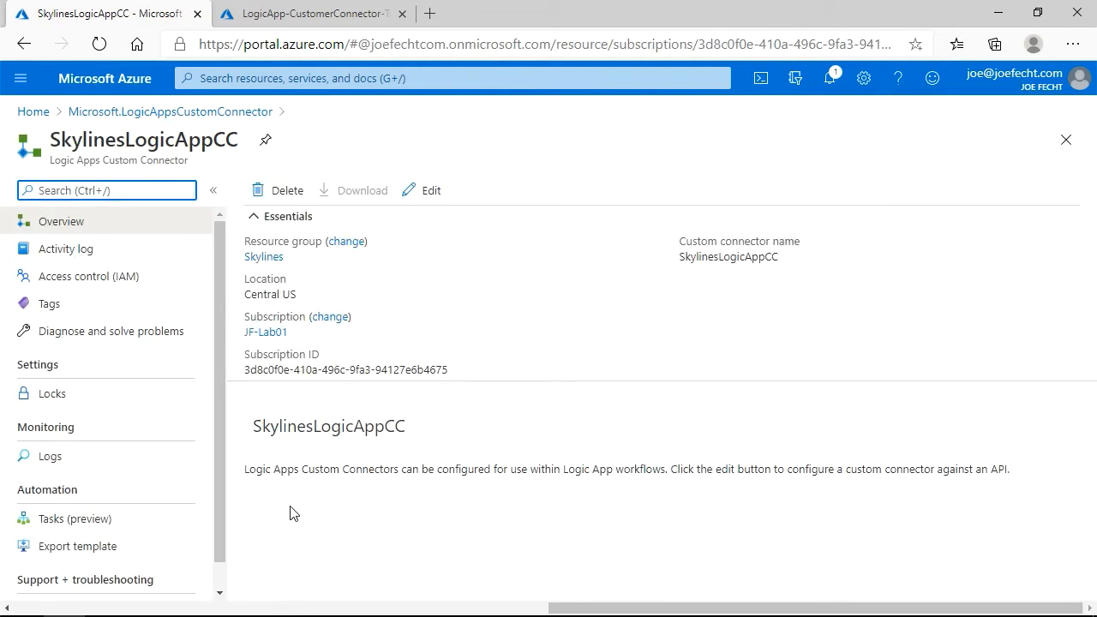
click(435, 194)
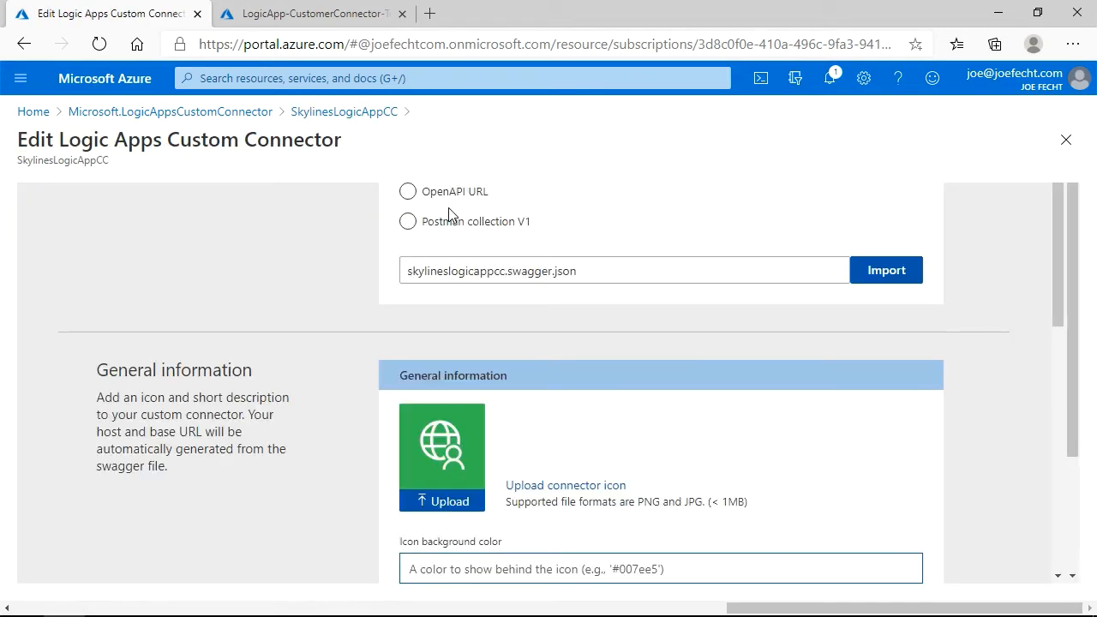
key(F11)
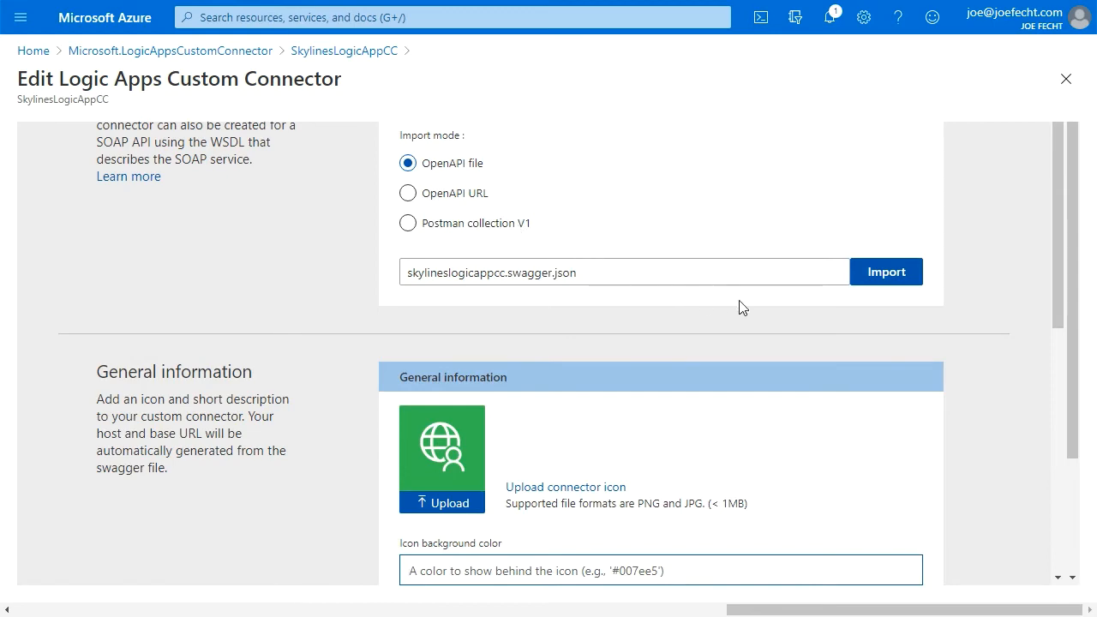
click(891, 281)
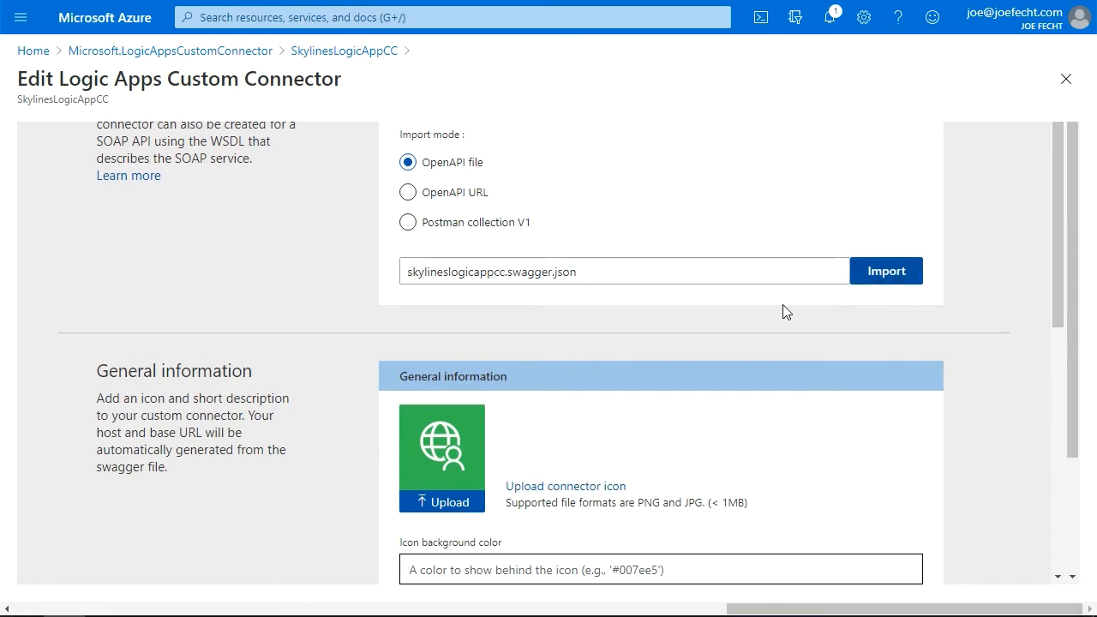
click(296, 127)
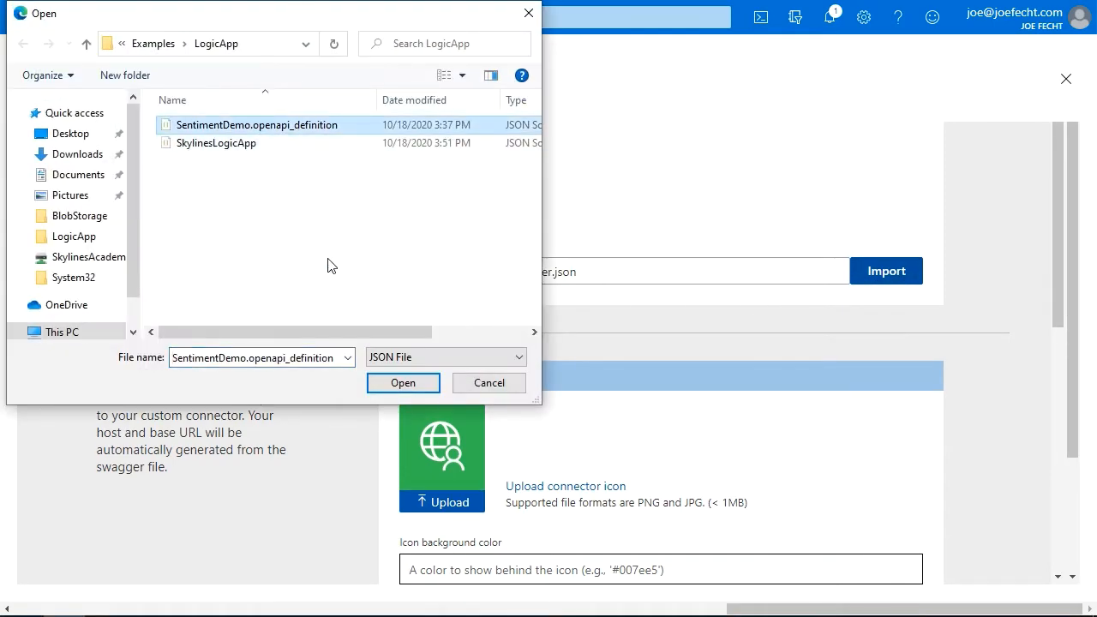
click(390, 382)
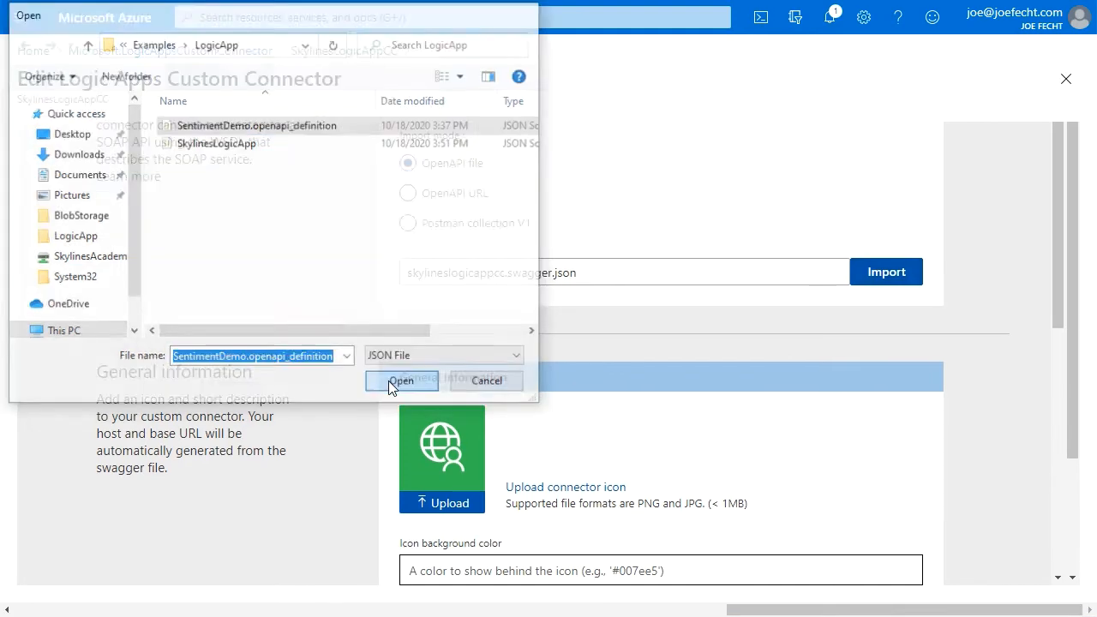
key(F11)
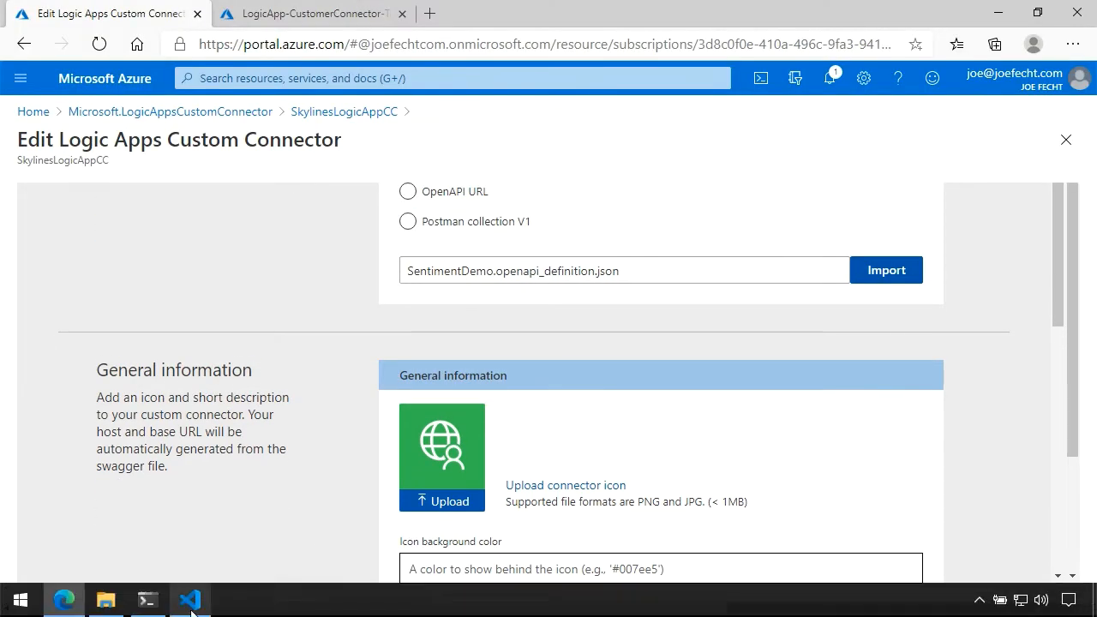
Switch to Visual Studio Code and review the SentimentDemo.openapi_definition.json contents before returning to the browser.
click(190, 600)
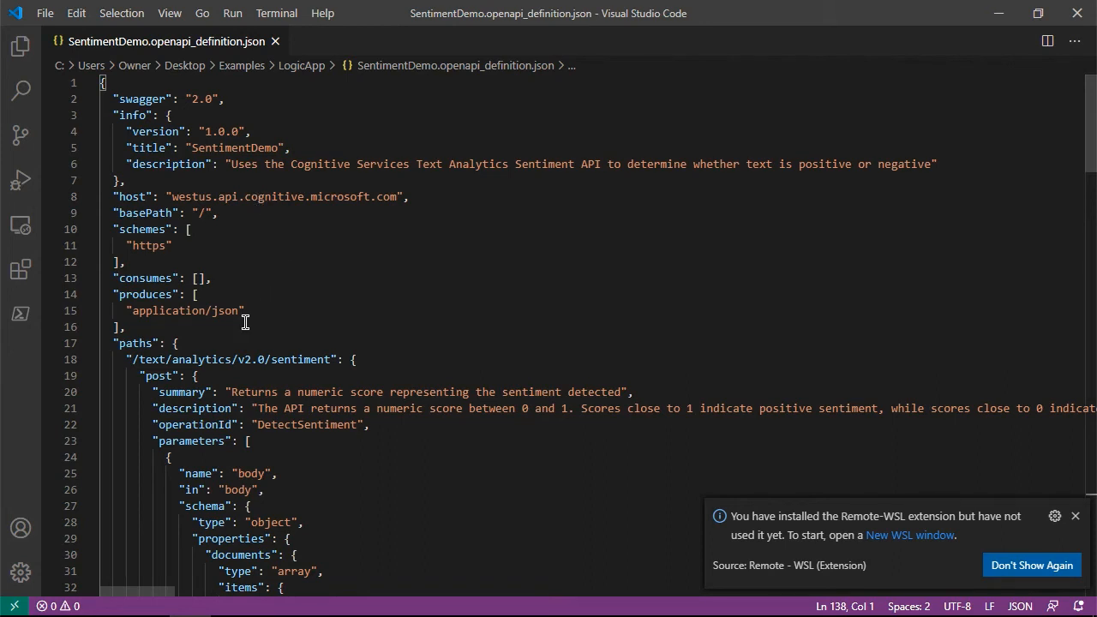
scroll(246, 322, down, 5)
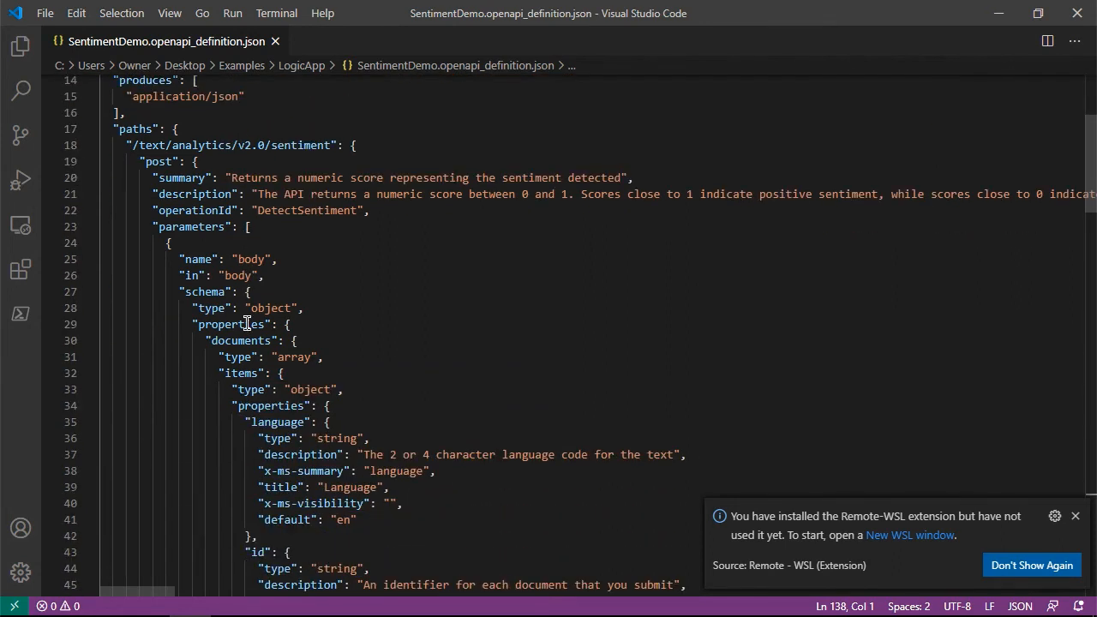
scroll(245, 323, down, 3)
scroll(246, 323, down, 4)
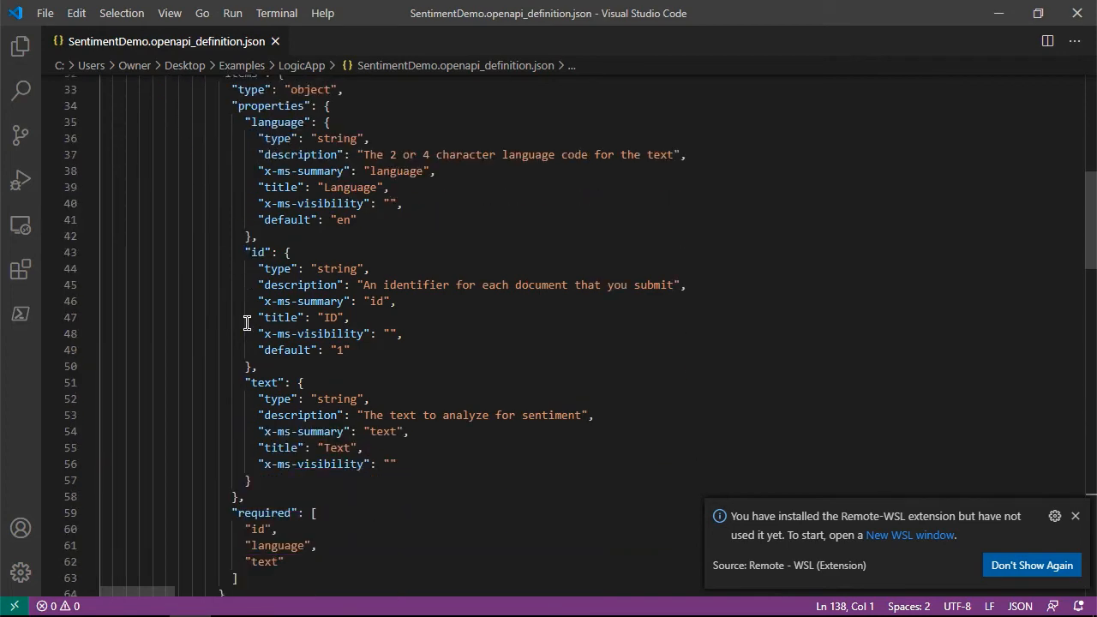
click(1002, 17)
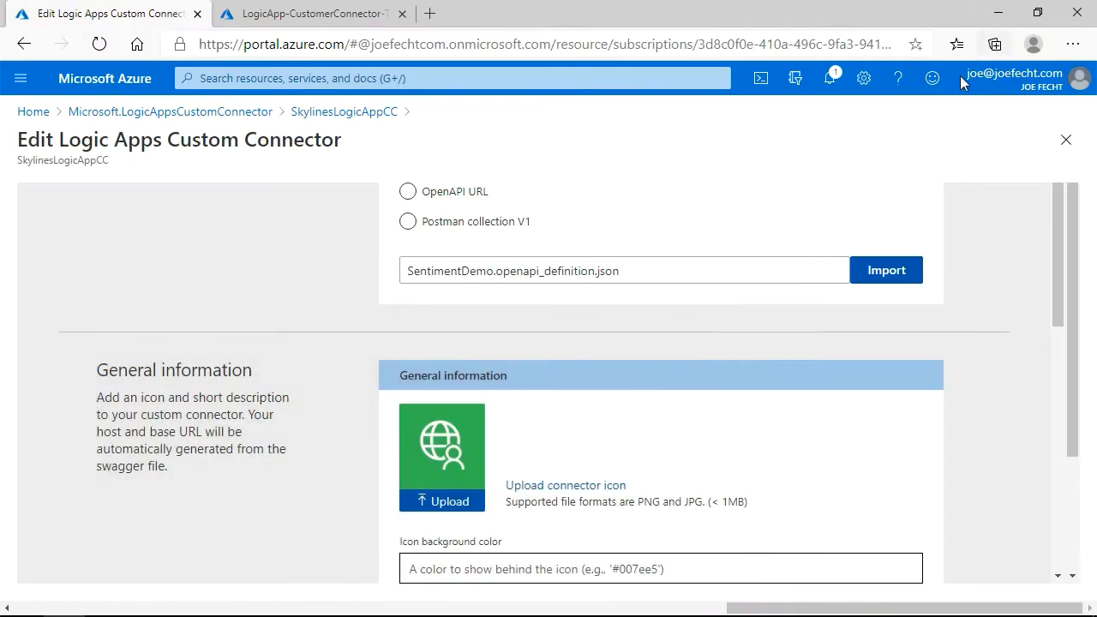
Review the imported general information and continue to the connector's Security page.
scroll(818, 300, down, 5)
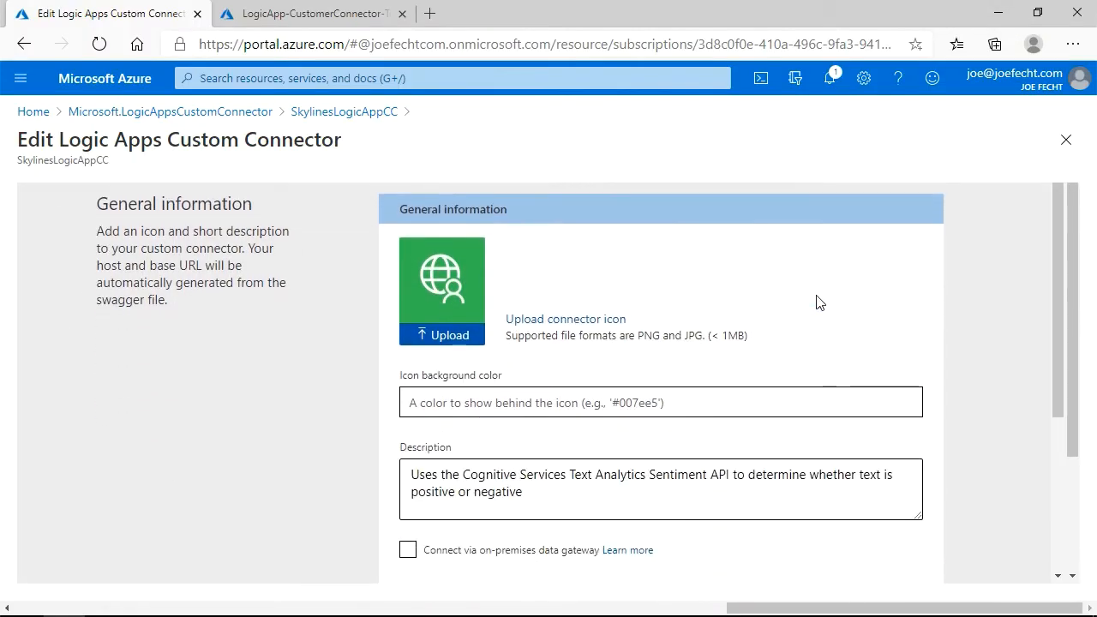
scroll(819, 302, down, 1)
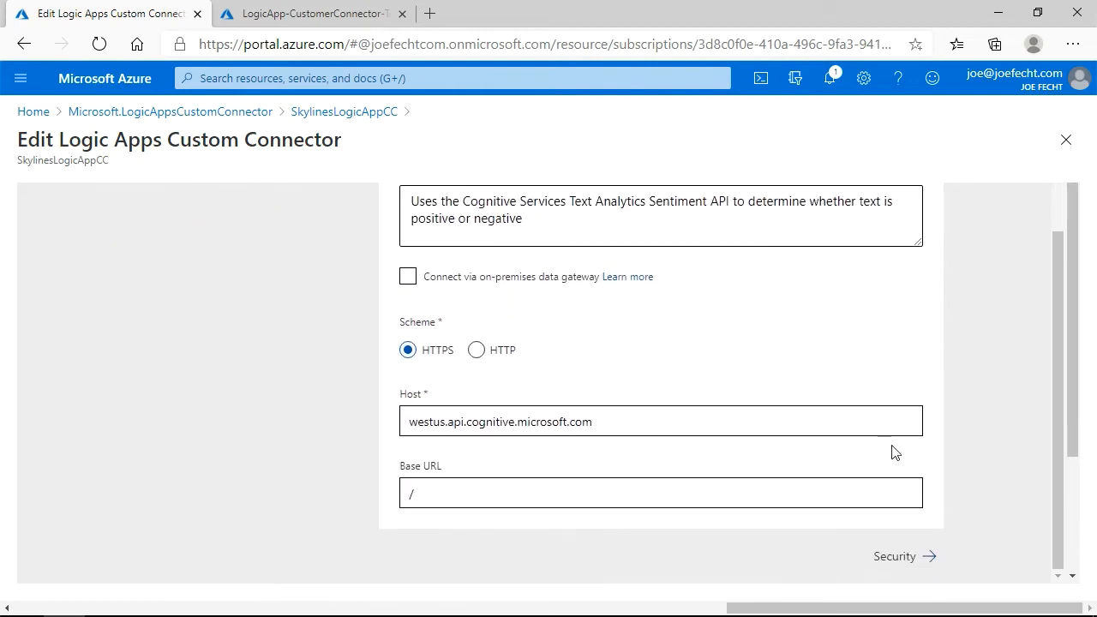
click(898, 565)
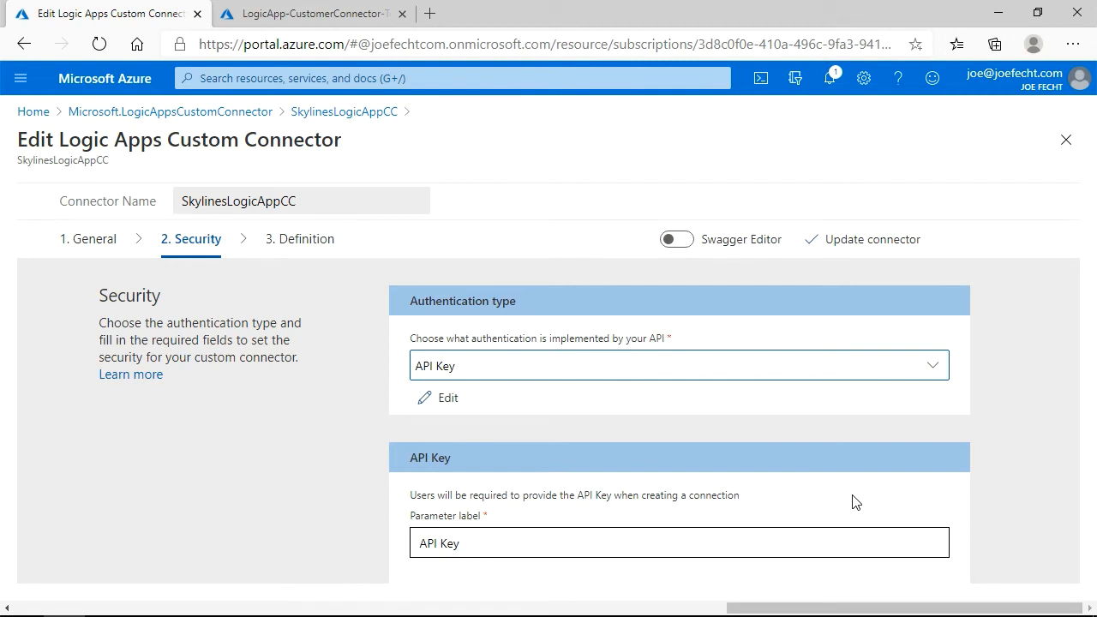
Keep API Key authentication with the Ocp-Apim-Subscription-Key header parameter and continue to the Definition page.
click(555, 374)
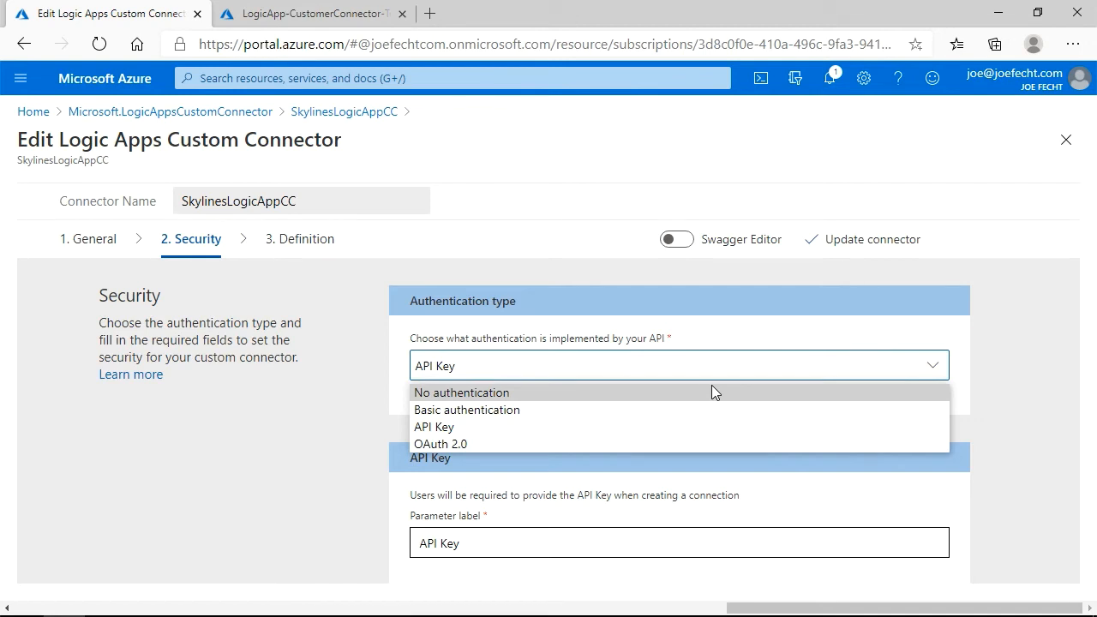
click(1036, 378)
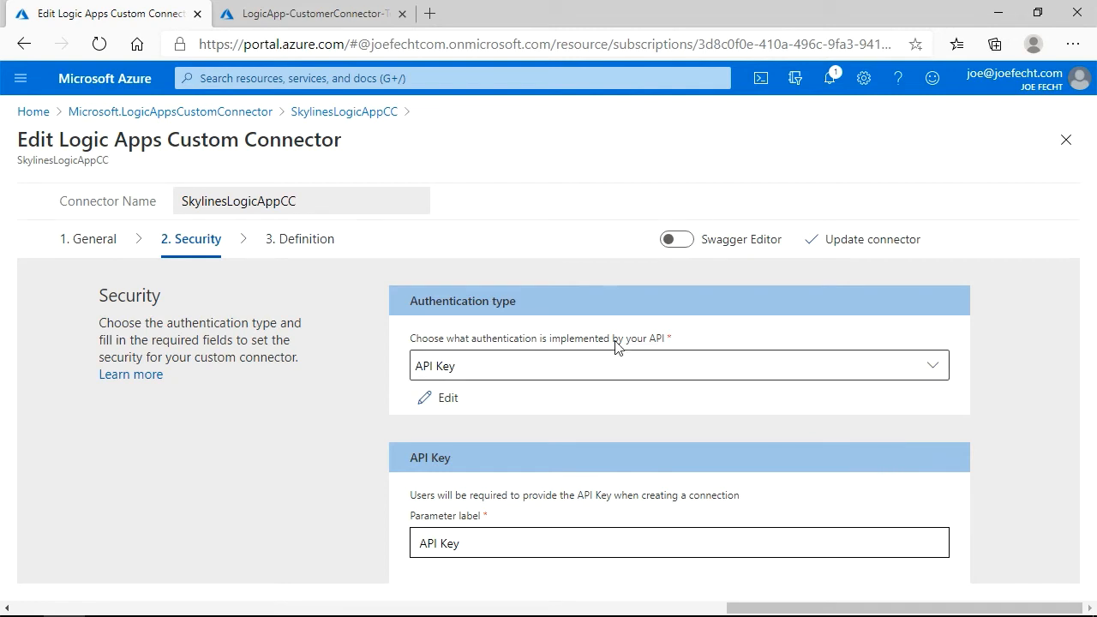
key(F11)
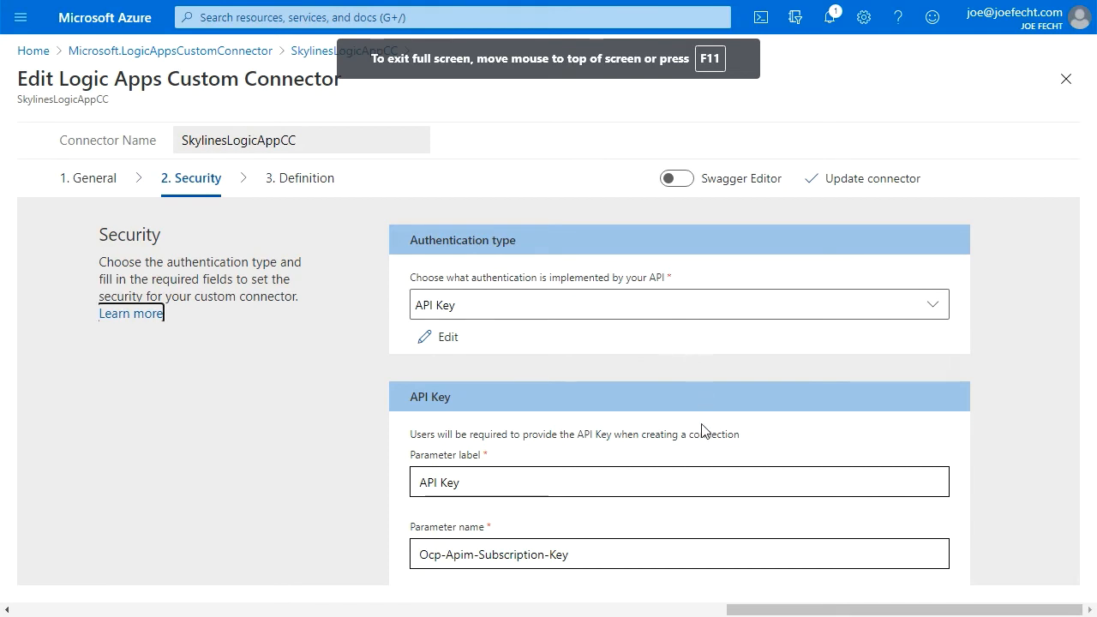
triple_click(710, 487)
key(Tab)
key(Tab)
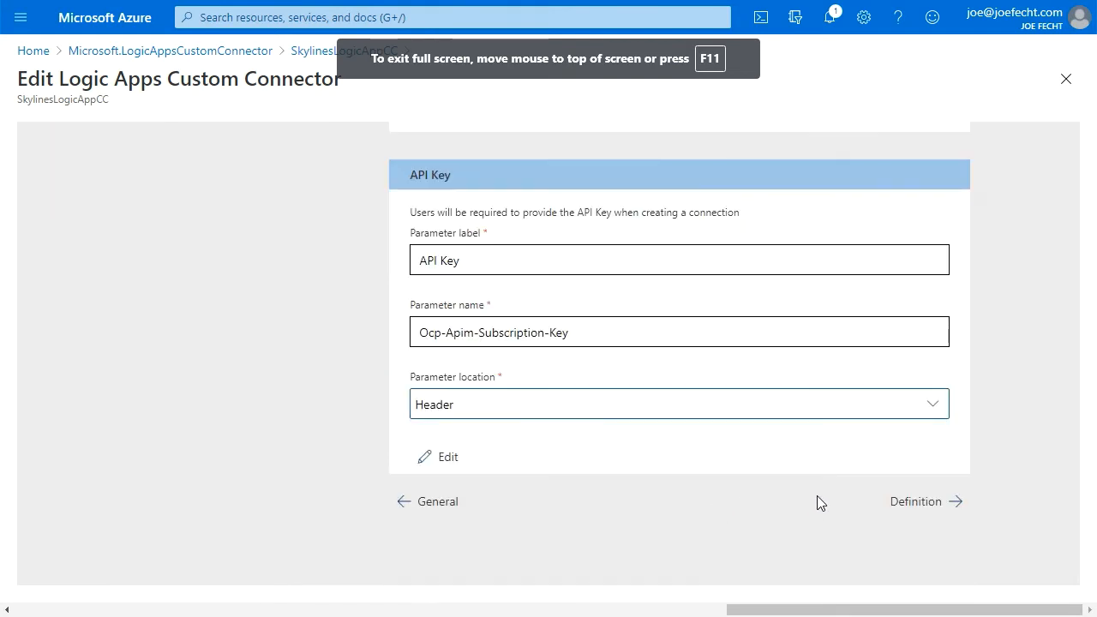
click(914, 514)
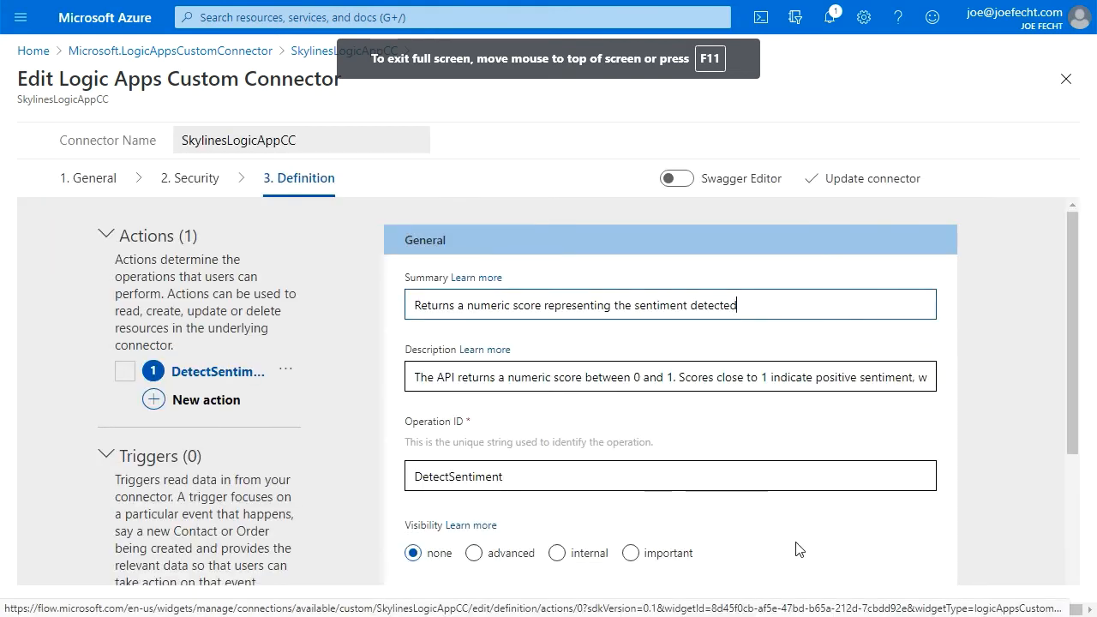
Review the DetectSentiment action's request and response, then turn on the Swagger Editor.
scroll(793, 541, down, 5)
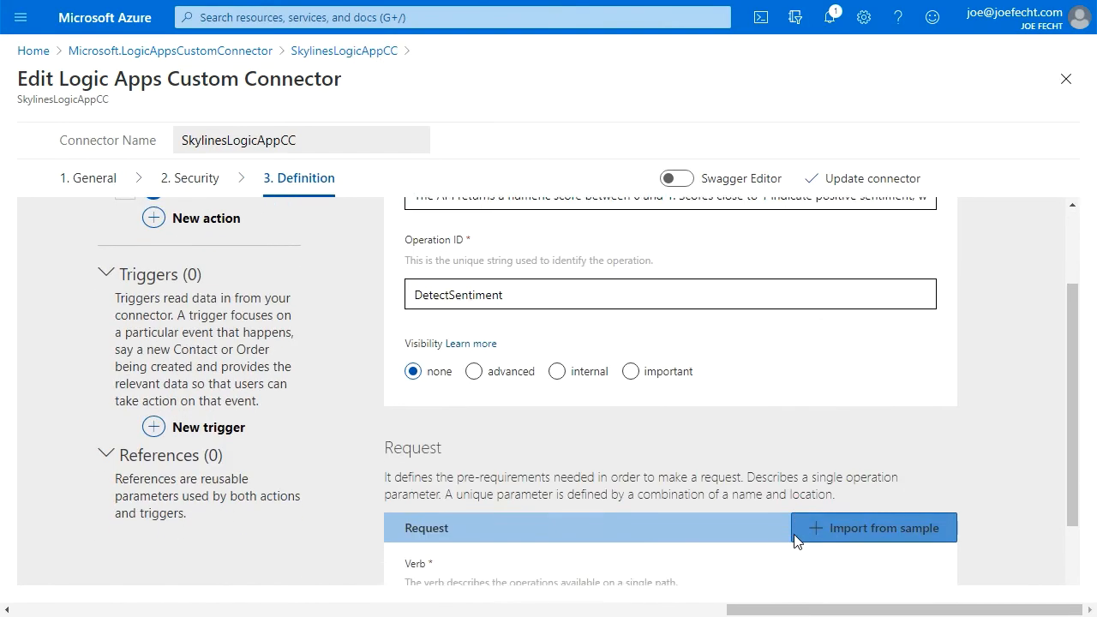
scroll(795, 542, down, 5)
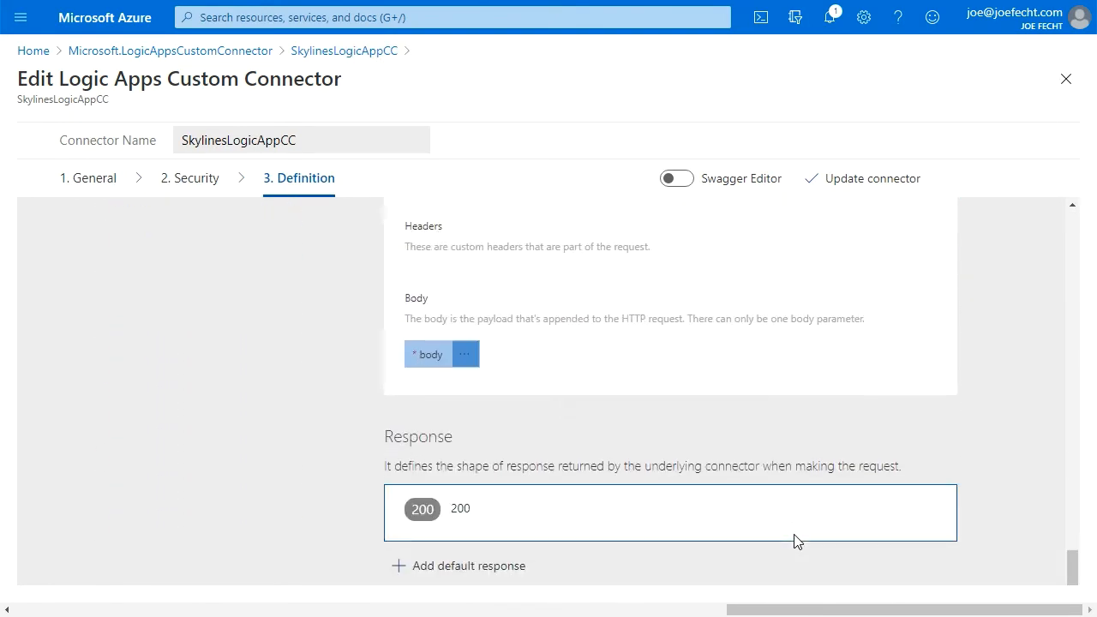
scroll(797, 539, up, 10)
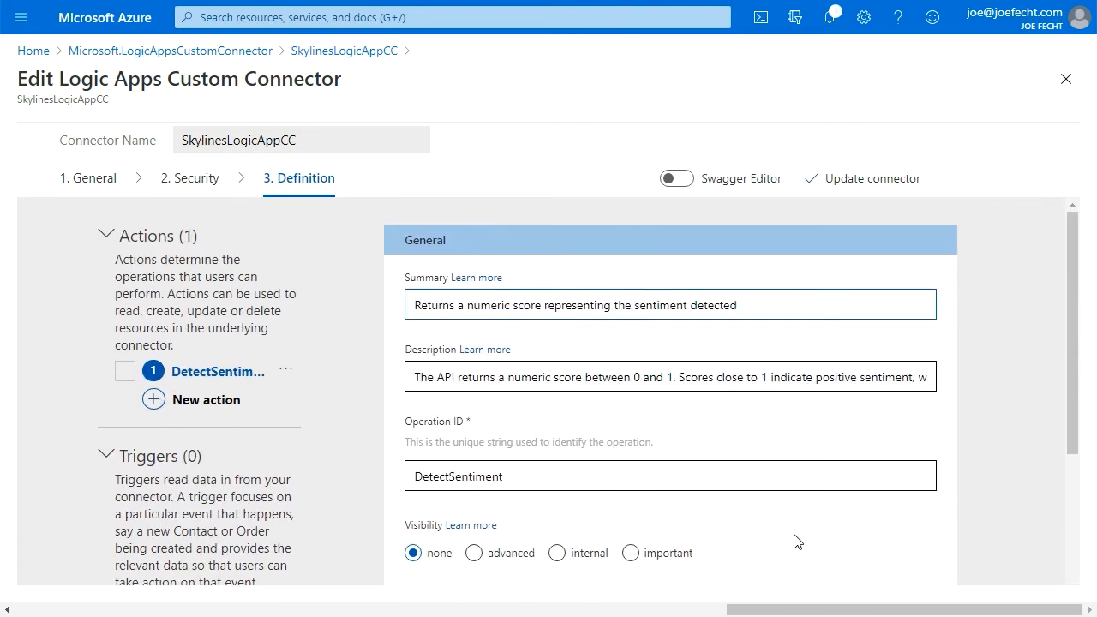
click(684, 182)
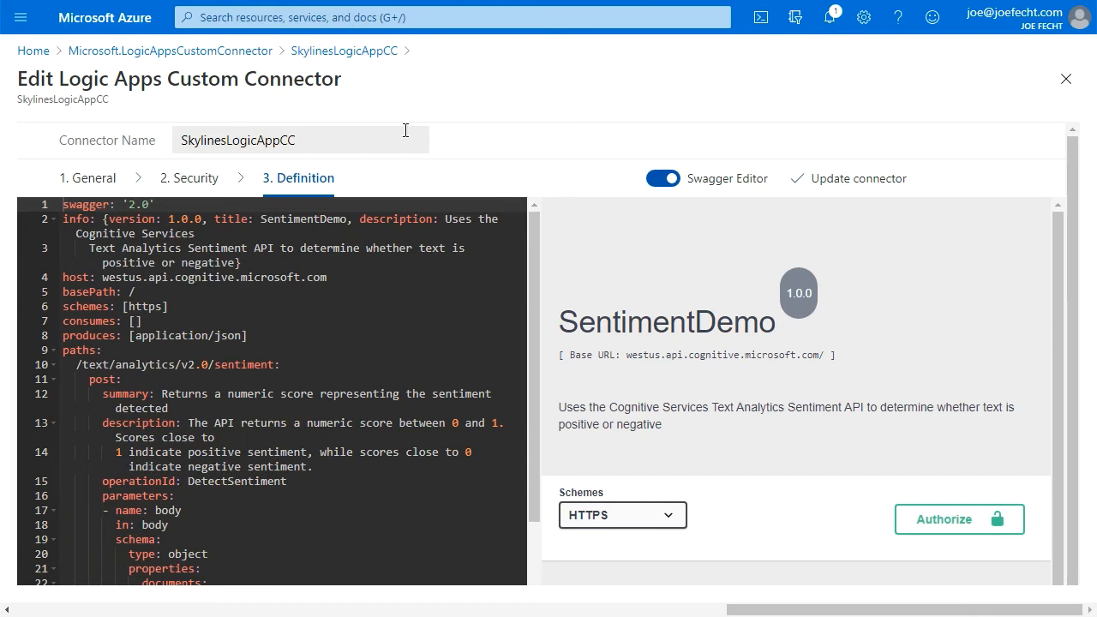
key(F11)
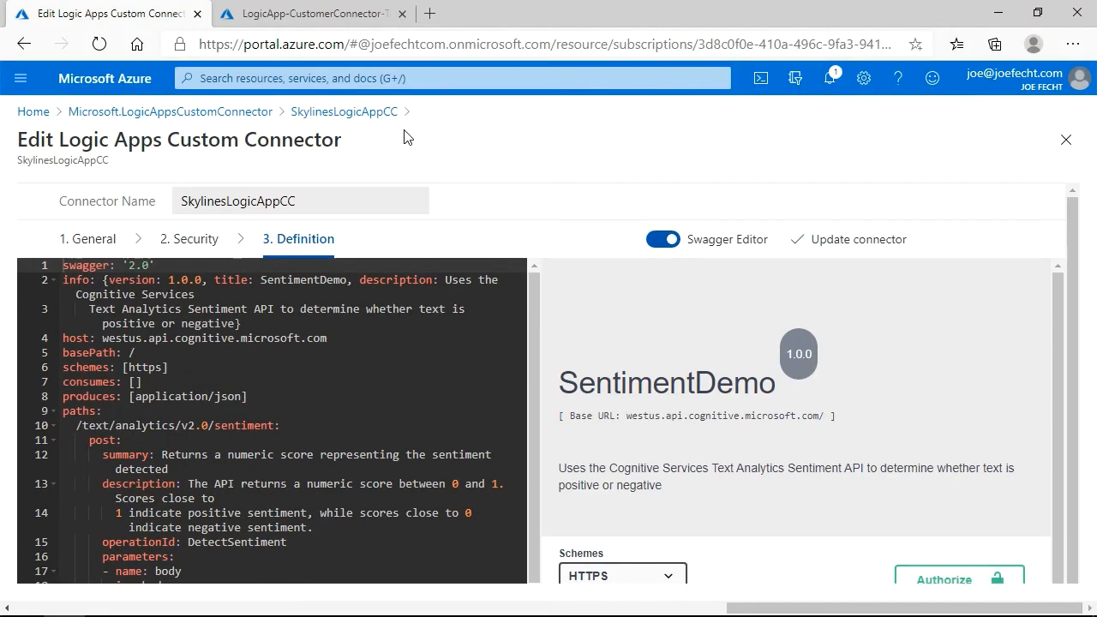
Switch to the LogicApp-CustomerConnector-TextAnalytics Keys and Endpoint page and copy Key 1.
click(360, 16)
click(872, 376)
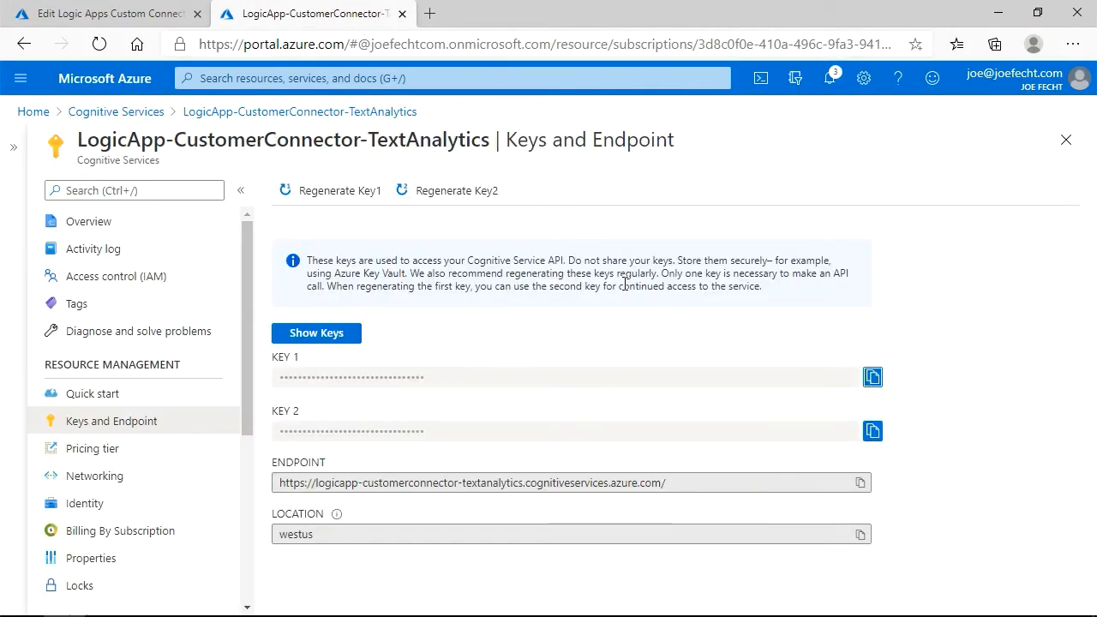
Return to the connector editor and authorize the Swagger preview by pasting the copied key as the Ocp-Apim-Subscription-Key value.
click(156, 17)
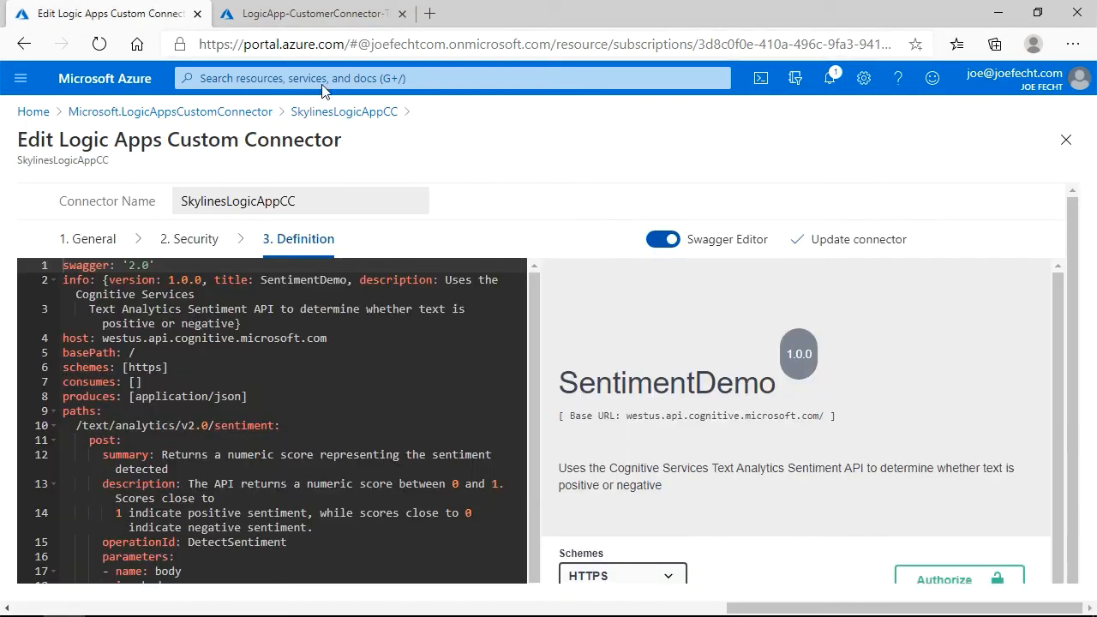
scroll(957, 574, down, 2)
click(949, 468)
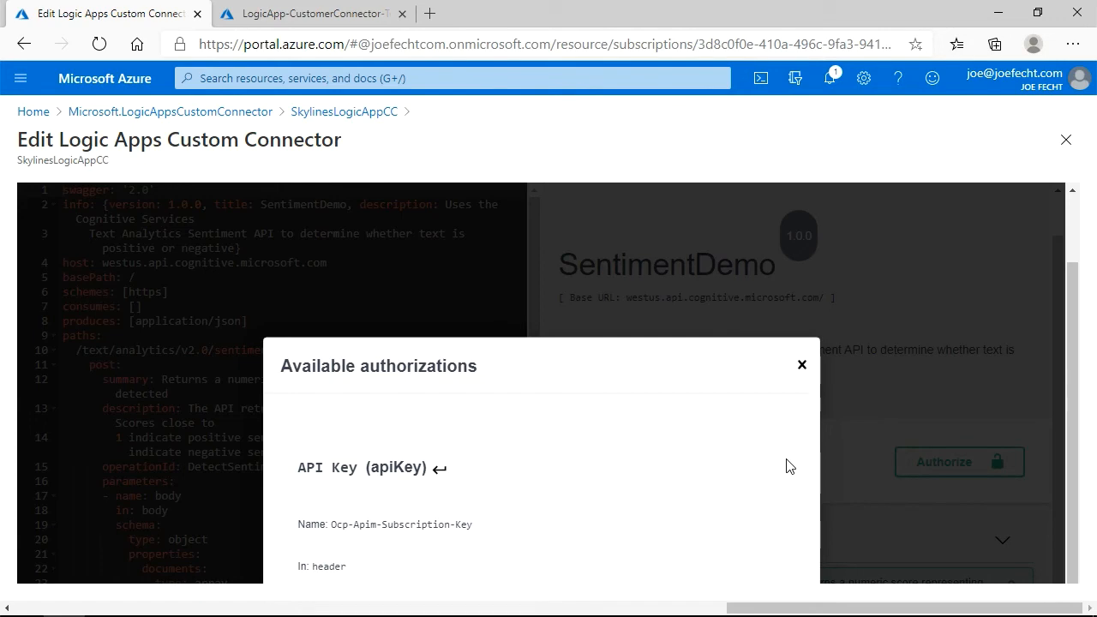
key(F11)
click(442, 556)
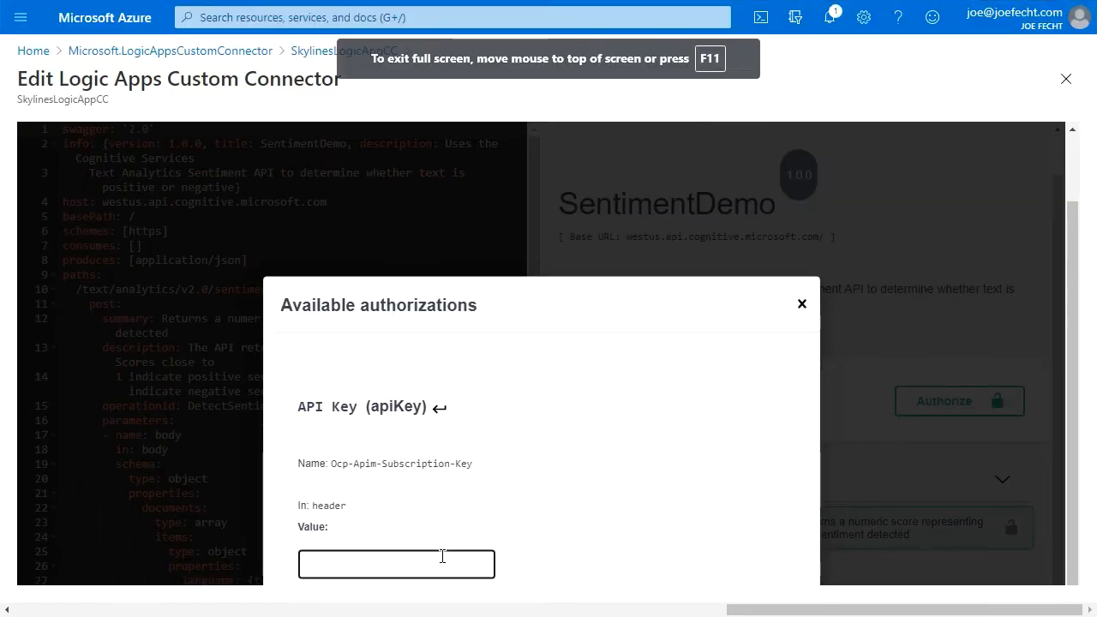
key(ctrl+v)
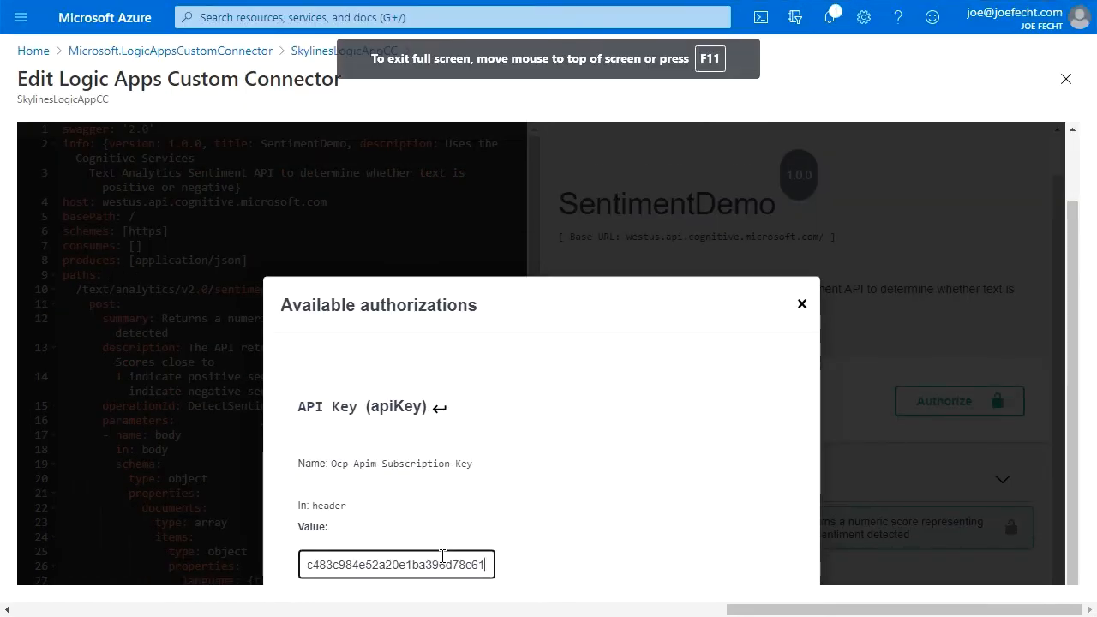
key(Return)
key(Escape)
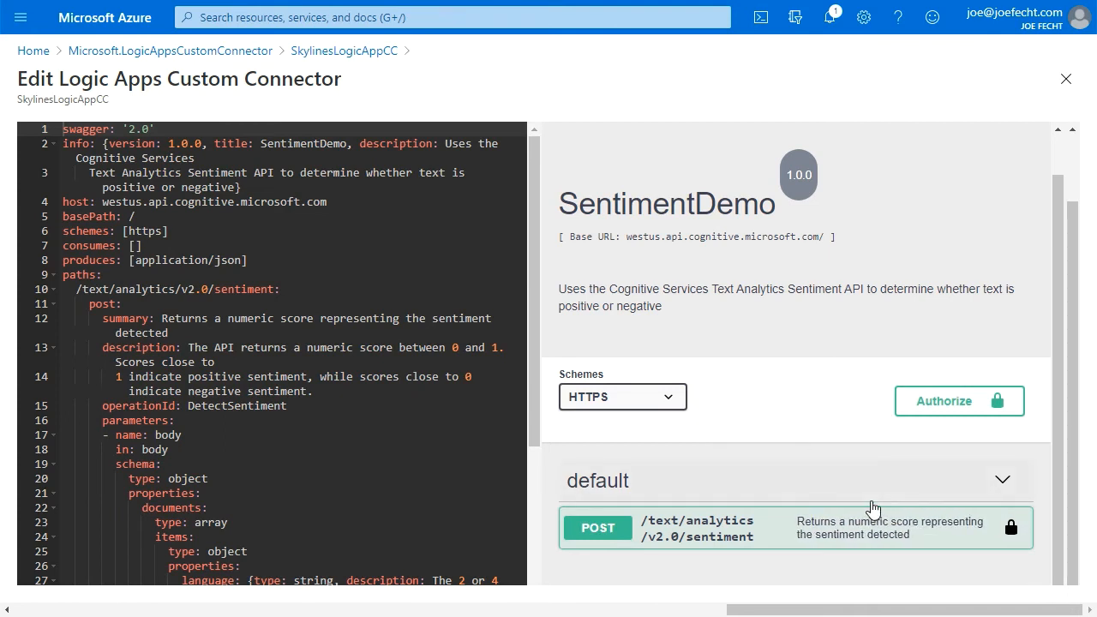
Expand the POST sentiment operation and examine the body parameter's language, id and text properties in the definition.
click(603, 529)
scroll(696, 487, down, 2)
scroll(696, 486, down, 3)
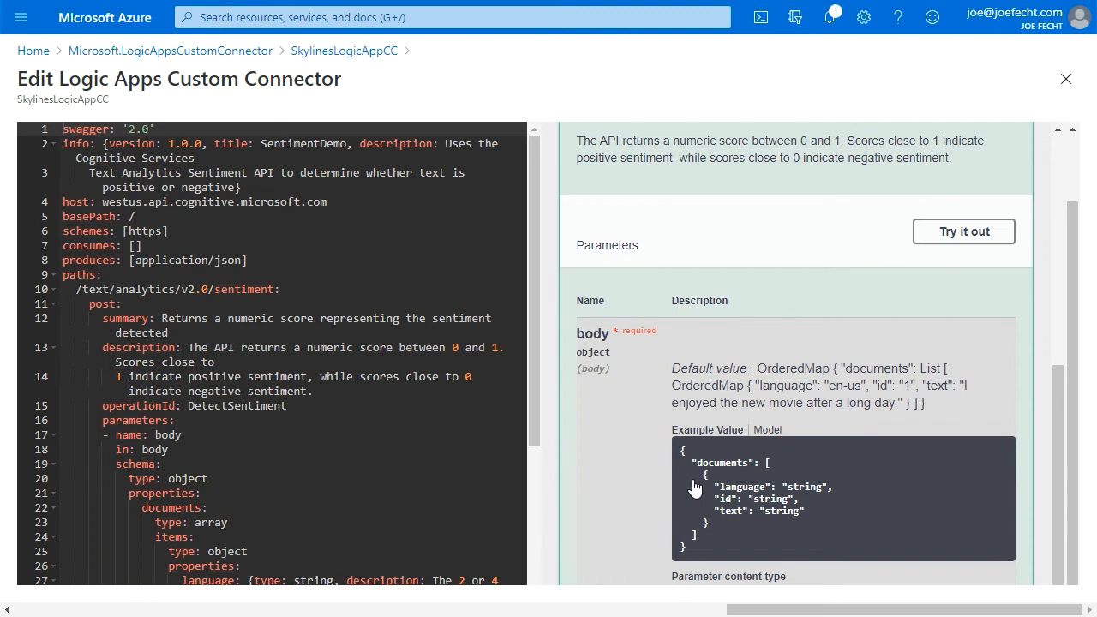
drag(531, 356, 525, 493)
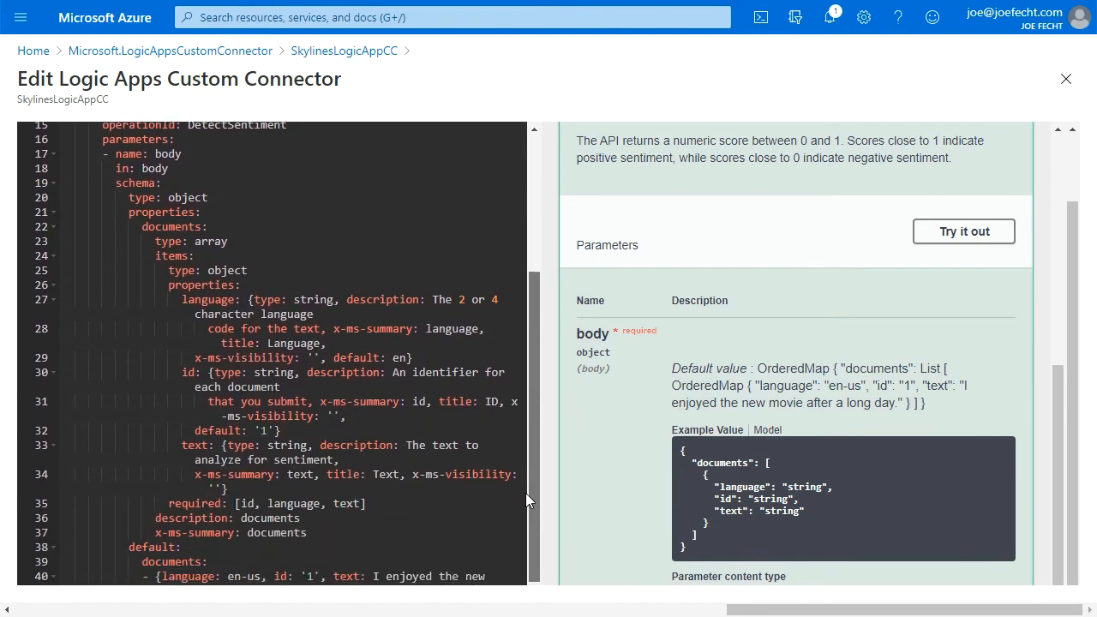
double_click(296, 339)
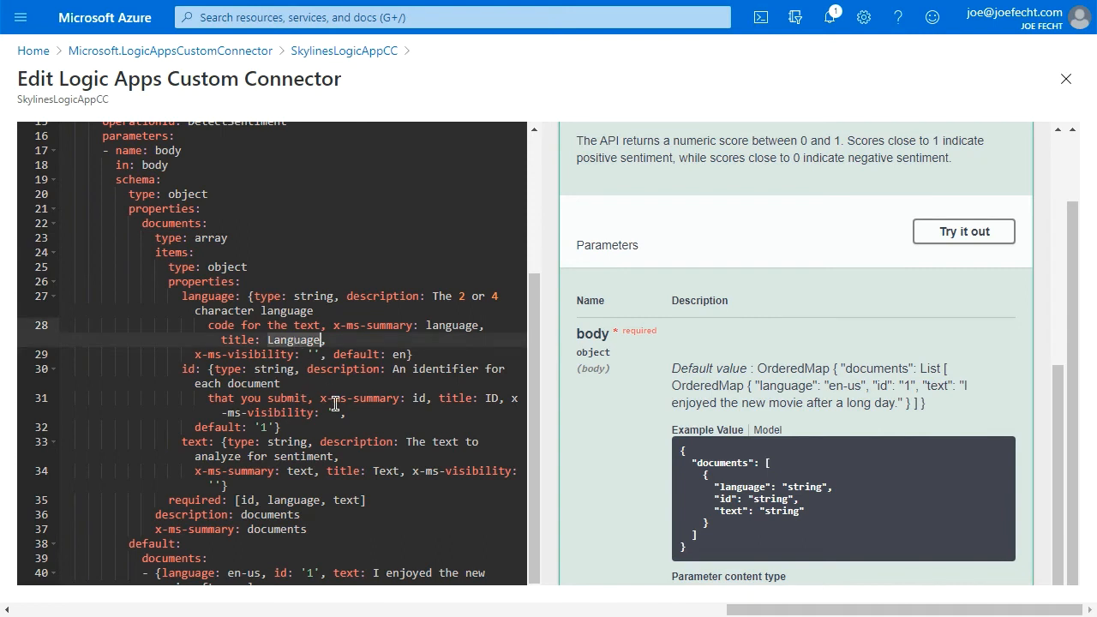
double_click(416, 397)
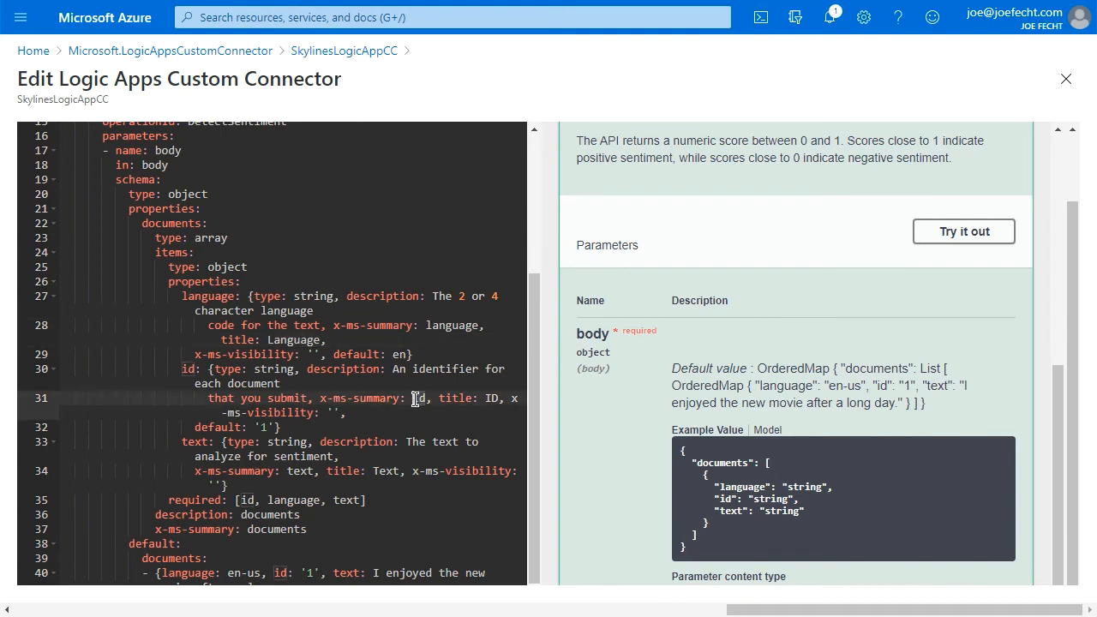
double_click(437, 442)
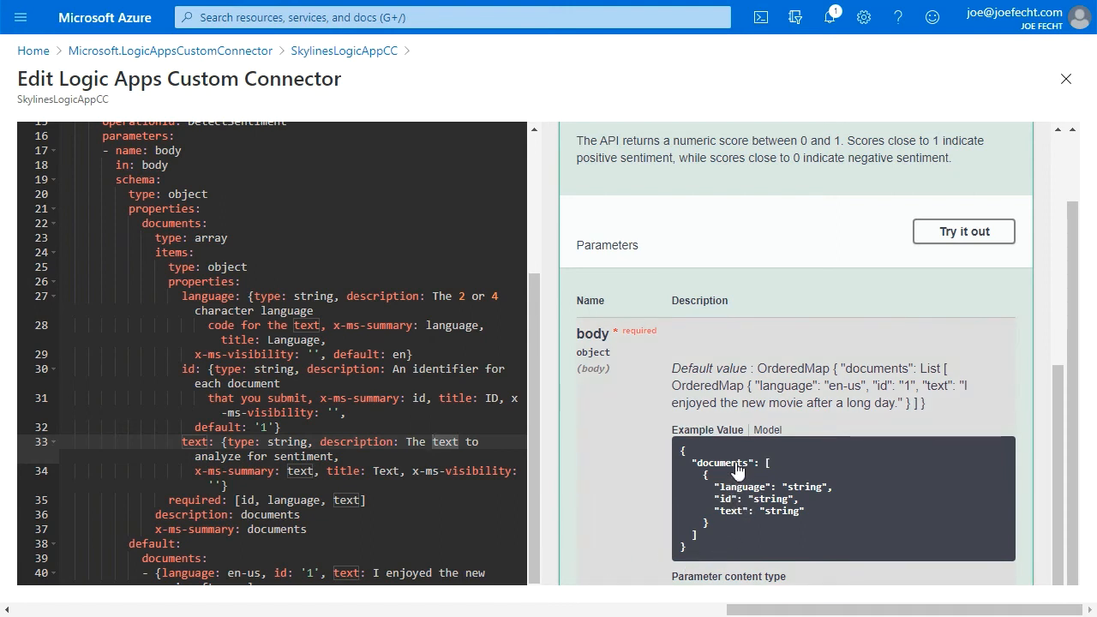
Try out the operation with body values language en-us, id 1 and text "Skylines Logic App Custom Connector".
click(942, 233)
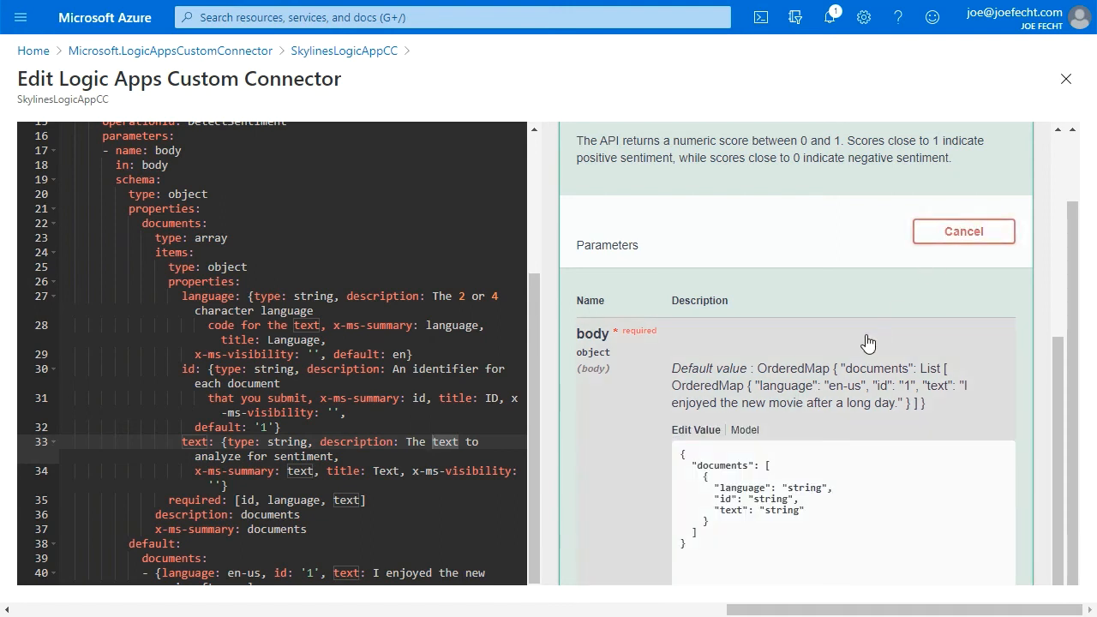
scroll(869, 344, down, 2)
double_click(806, 304)
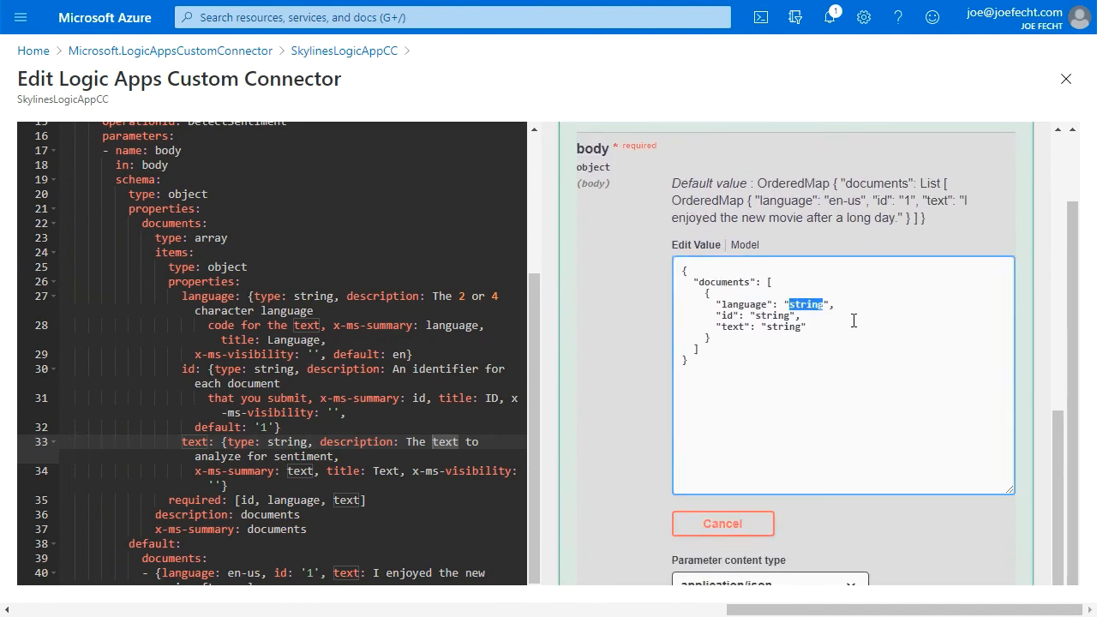
text(en-us)
double_click(774, 315)
text(1)
double_click(785, 326)
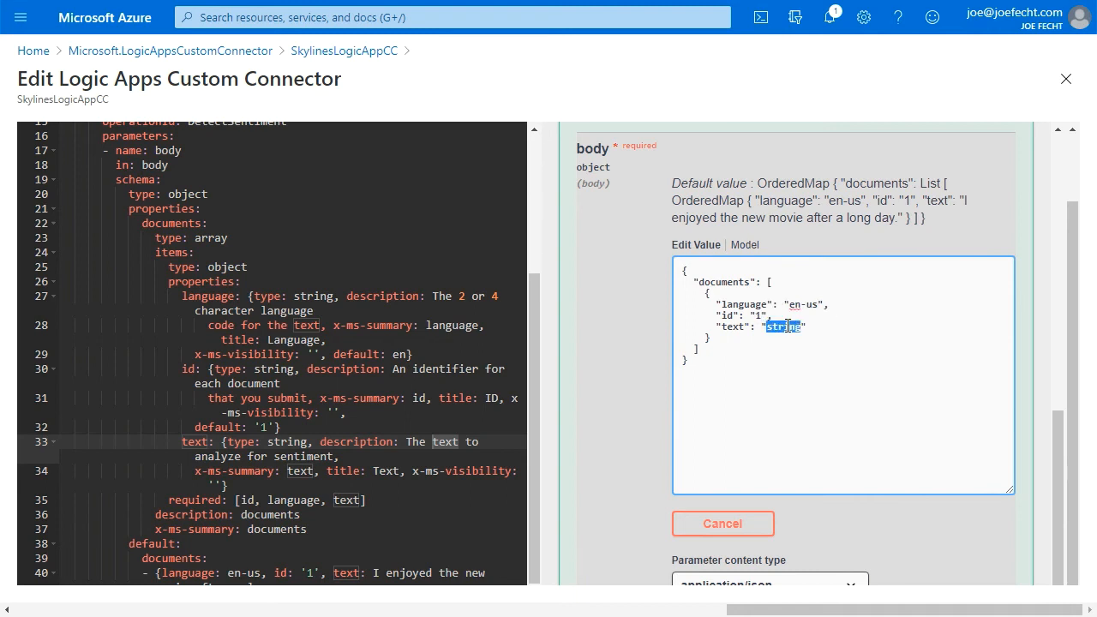
text(Skylines)
text(Logic)
text( App Custom C)
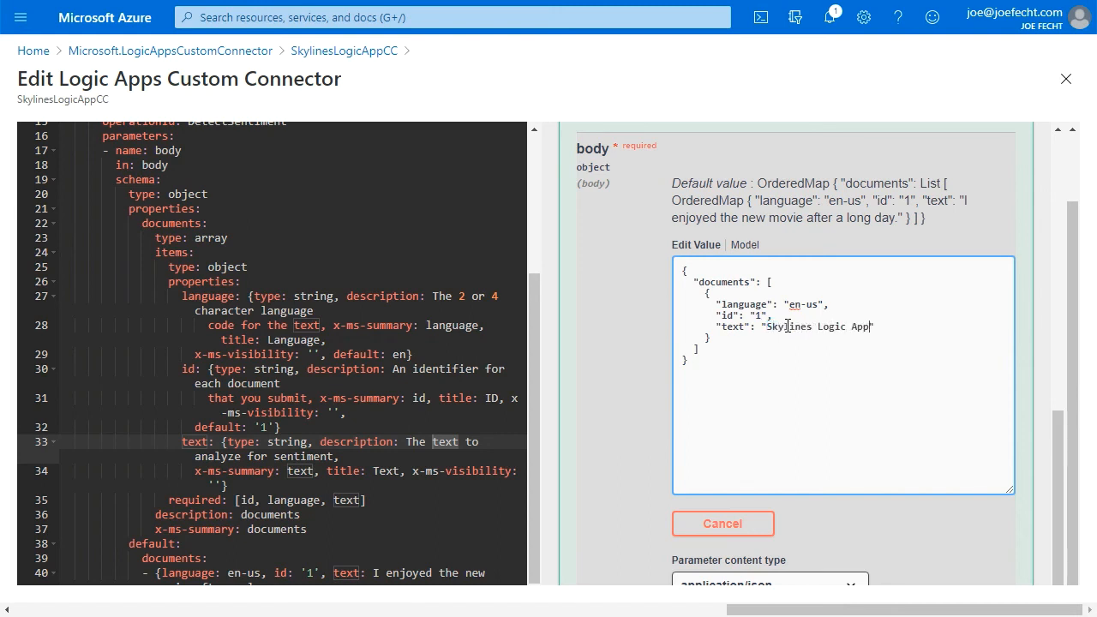
text(onnector)
Execute the test request and review the server response body.
scroll(786, 327, down, 2)
click(815, 473)
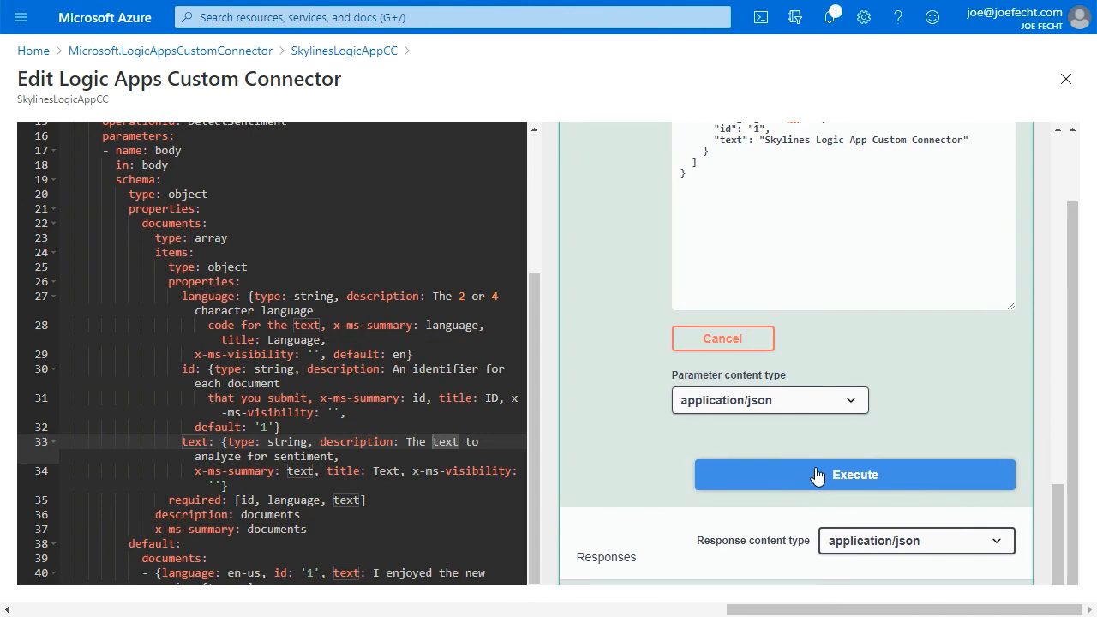
scroll(845, 395, down, 2)
scroll(845, 390, down, 4)
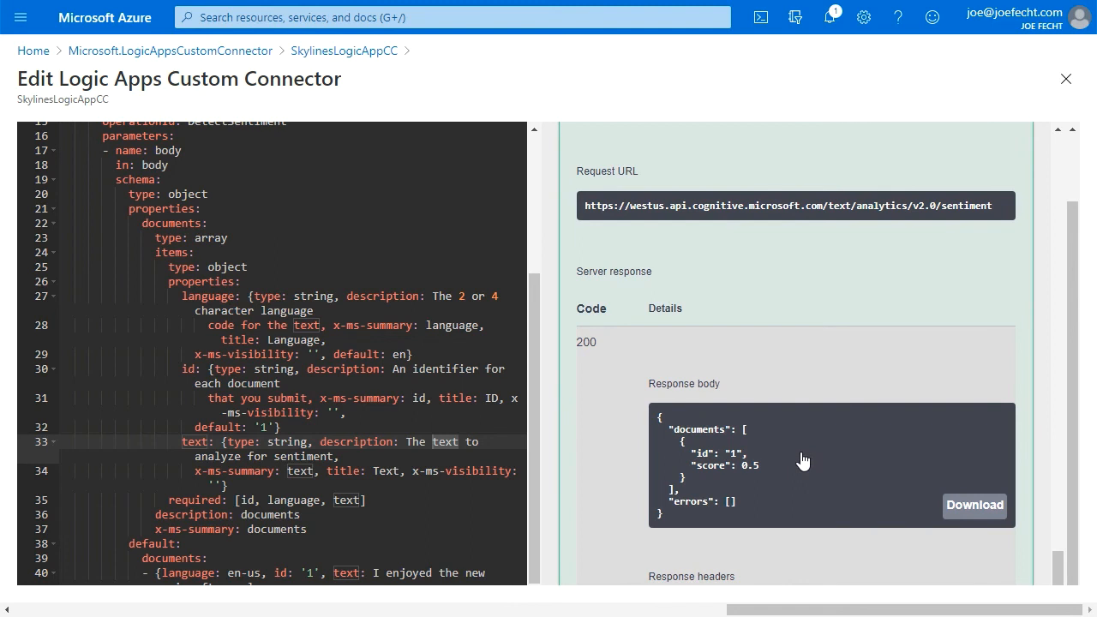
scroll(800, 460, down, 2)
Save the definition changes by updating the connector.
scroll(797, 445, up, 8)
scroll(797, 441, up, 10)
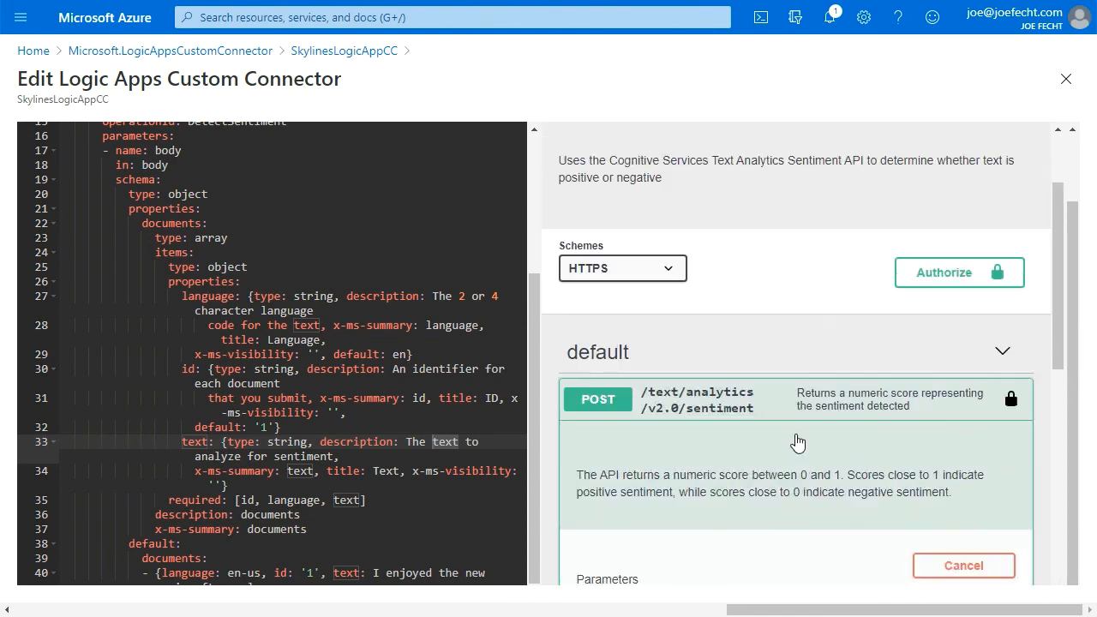
scroll(805, 227, up, 3)
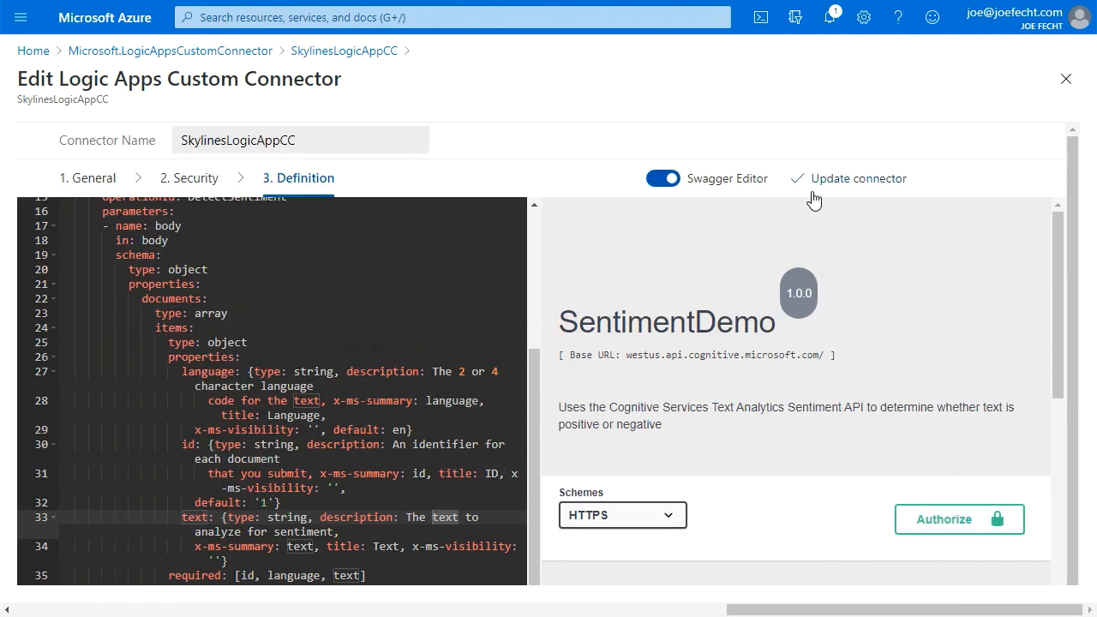
click(820, 184)
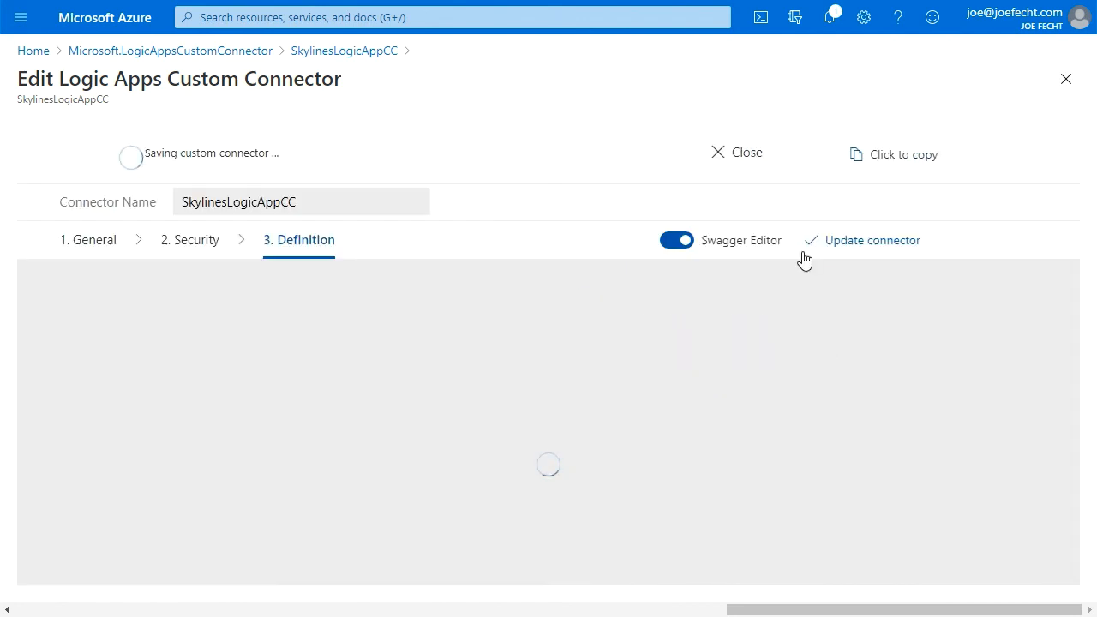